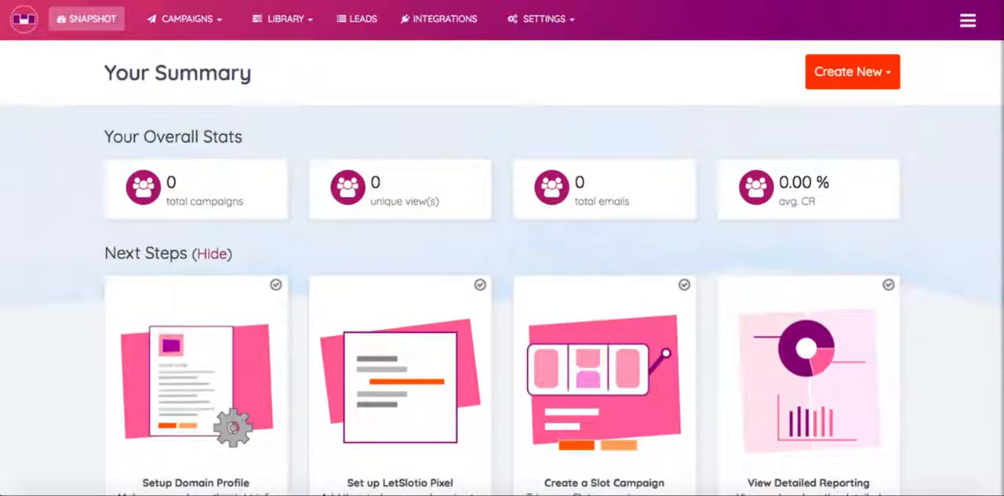
{"action": "scroll", "coordinate": [558, 160], "scroll_direction": "down", "scroll_amount": 1}
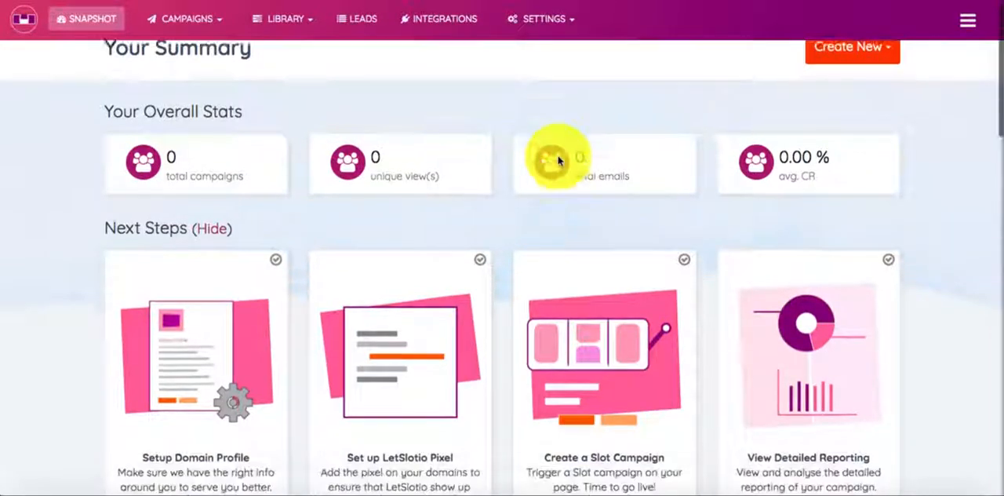
{"action": "scroll", "coordinate": [558, 160], "scroll_direction": "up", "scroll_amount": 1}
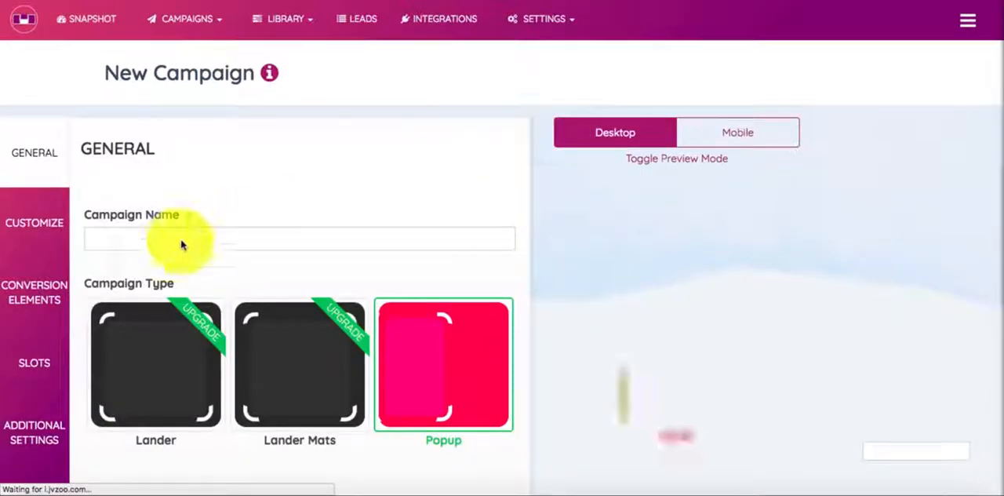
Step: Name the new campaign "LetSlotio Demo" and continue with the Popup type to the customization settings
{"action": "left_click", "coordinate": [170, 240]}
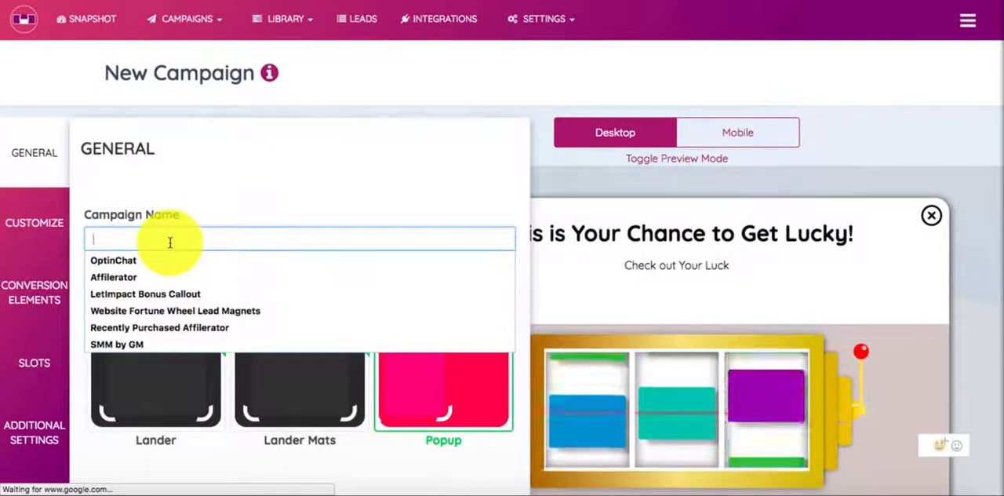
{"action": "type", "text": "LetSlotio Demo"}
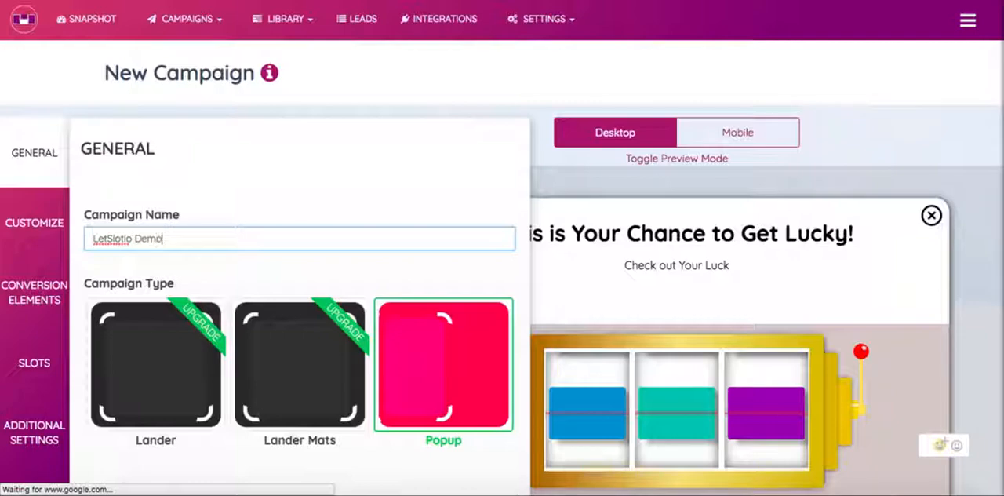
{"action": "left_click", "coordinate": [257, 191]}
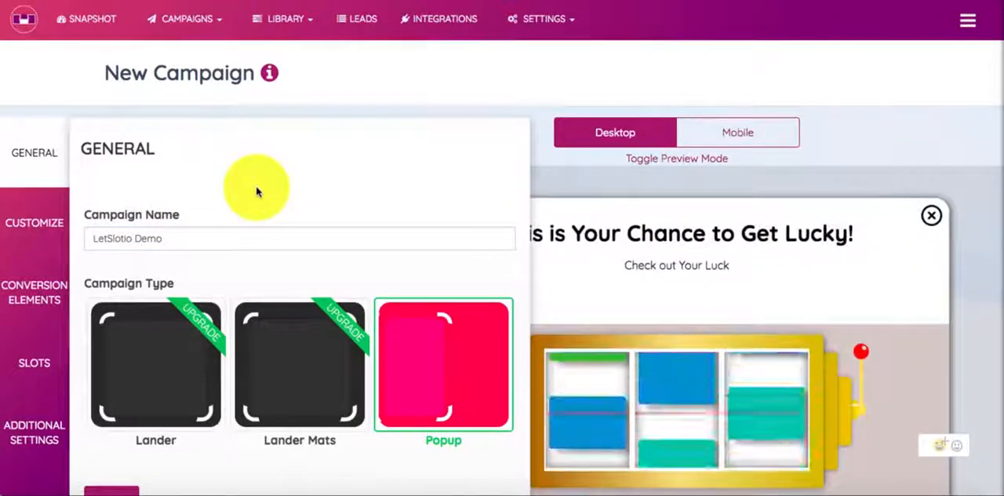
{"action": "scroll", "coordinate": [256, 191], "scroll_direction": "down", "scroll_amount": 1}
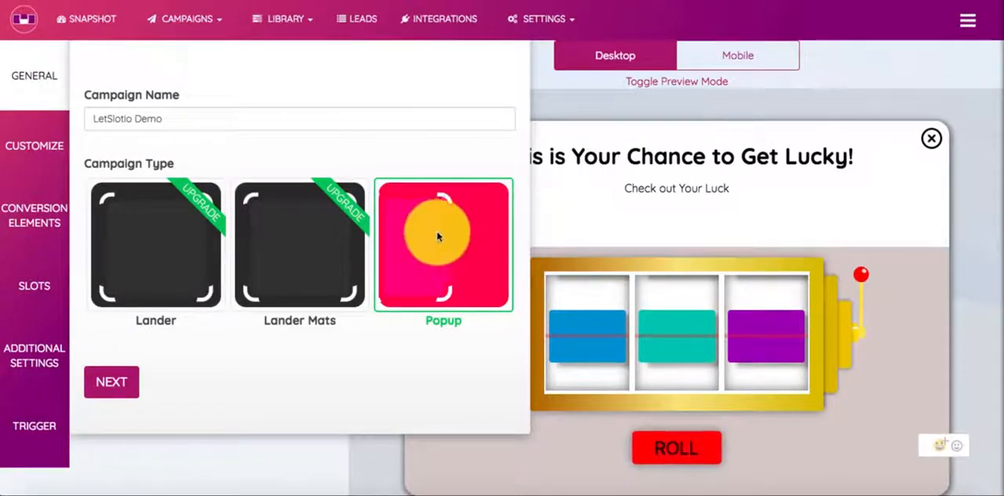
{"action": "left_click", "coordinate": [115, 384]}
Step: Try the Left position for the popup and switch it back to Center
{"action": "scroll", "coordinate": [257, 210], "scroll_direction": "down", "scroll_amount": 1}
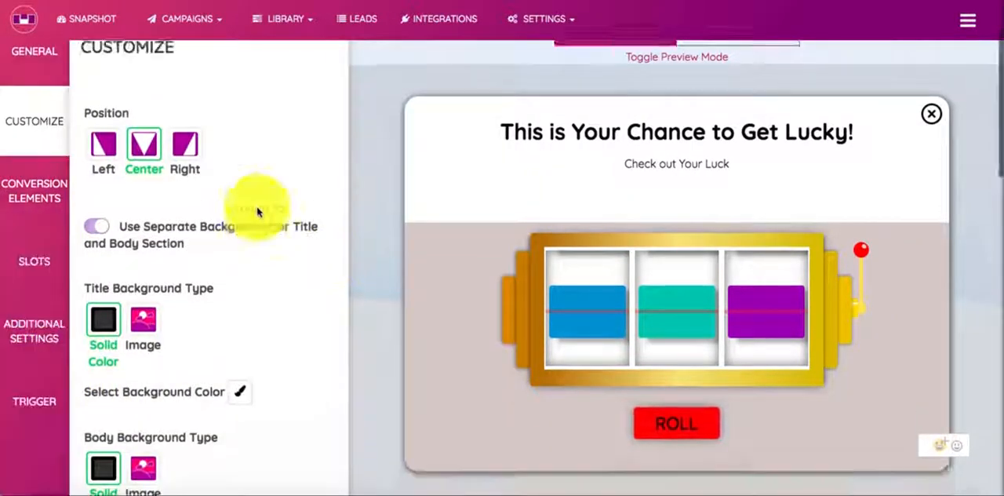
{"action": "scroll", "coordinate": [258, 212], "scroll_direction": "up", "scroll_amount": 1}
{"action": "scroll", "coordinate": [587, 264], "scroll_direction": "down", "scroll_amount": 1}
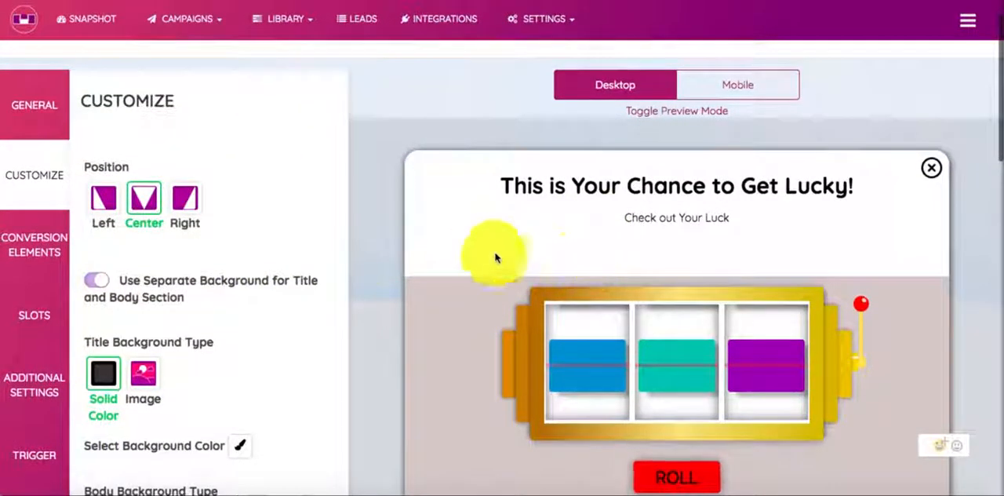
{"action": "left_click", "coordinate": [102, 199]}
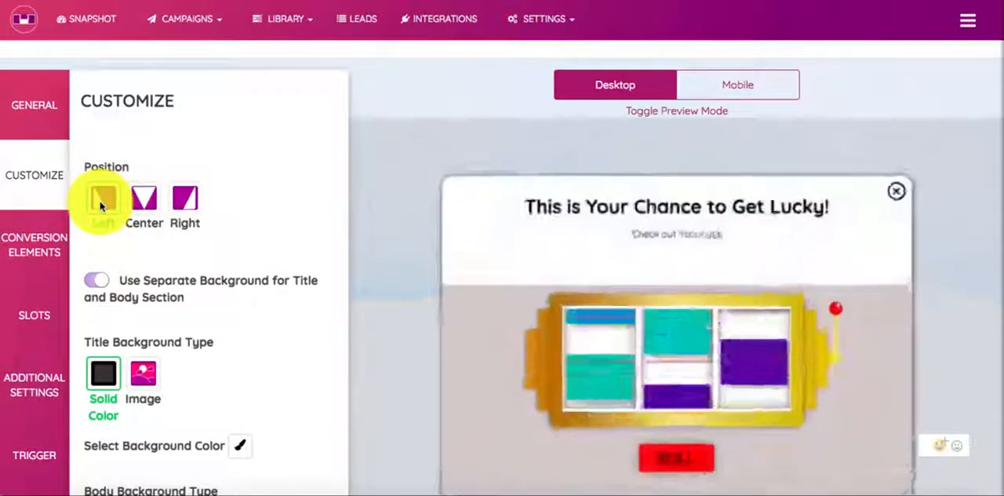
{"action": "left_click", "coordinate": [144, 198]}
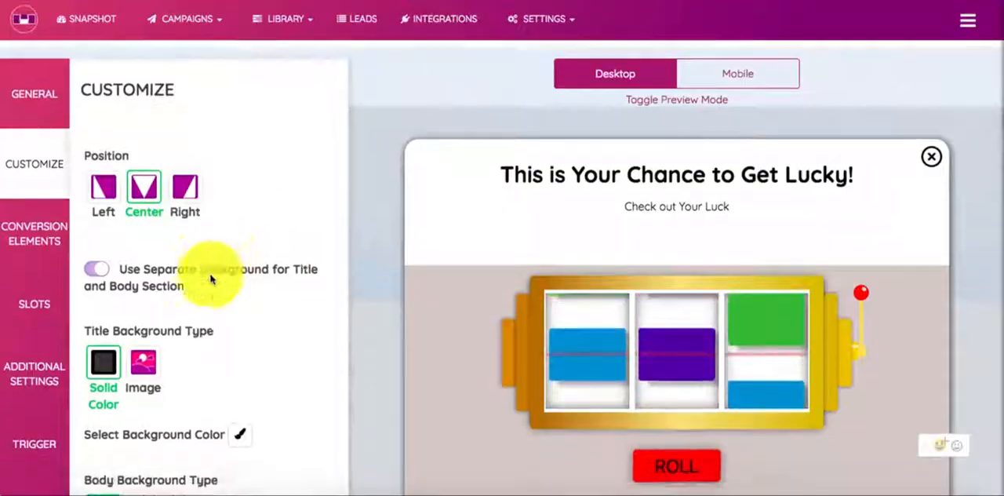
Step: Turn off the separate background for title and body section and set the game background color to solid blue
{"action": "scroll", "coordinate": [210, 279], "scroll_direction": "down", "scroll_amount": 2}
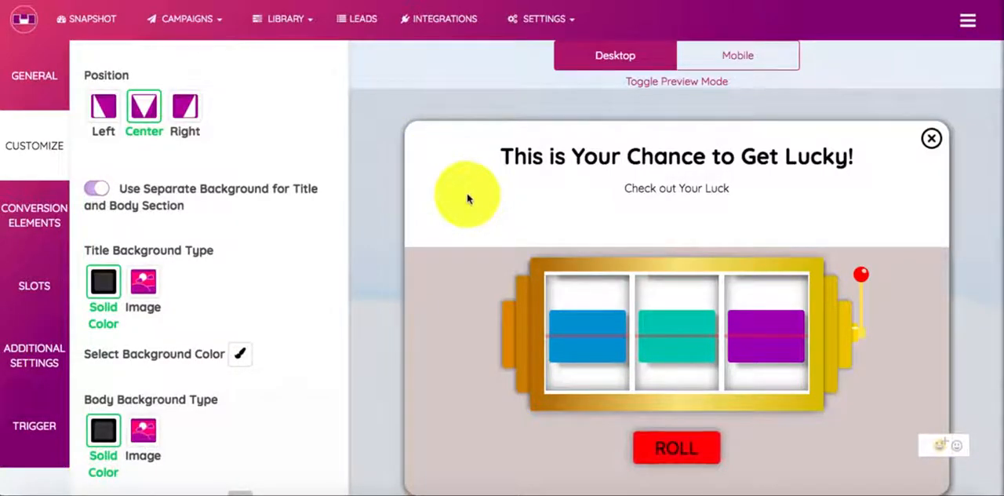
{"action": "left_click", "coordinate": [96, 195]}
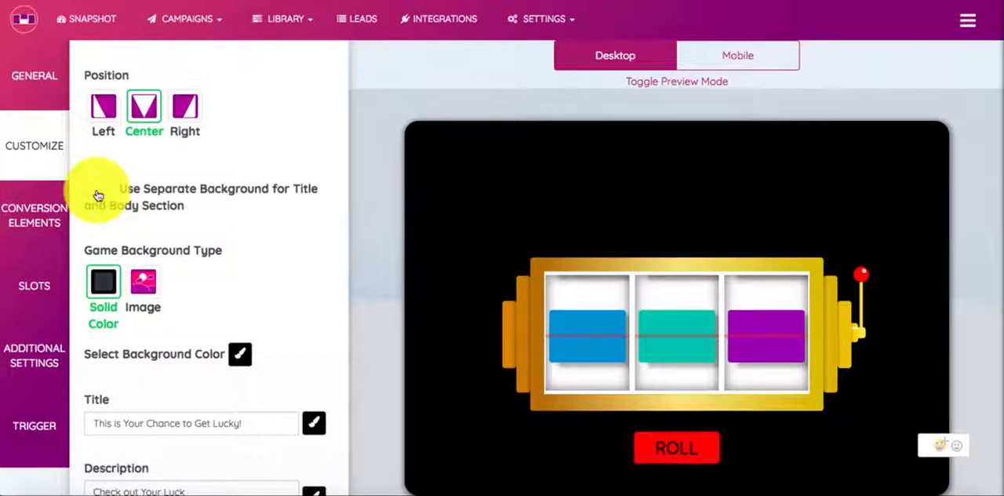
{"action": "left_click", "coordinate": [238, 353]}
{"action": "left_click_drag", "start_coordinate": [351, 264], "coordinate": [350, 213]}
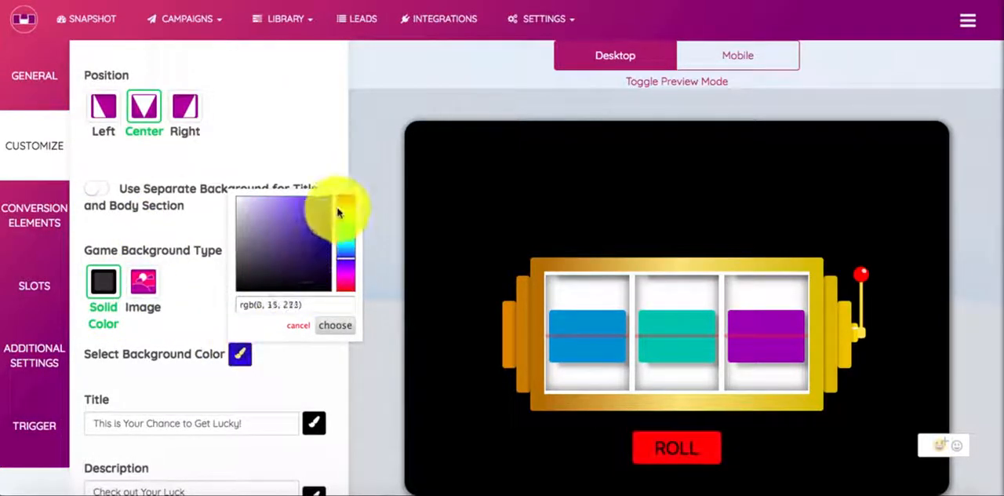
{"action": "left_click", "coordinate": [334, 326]}
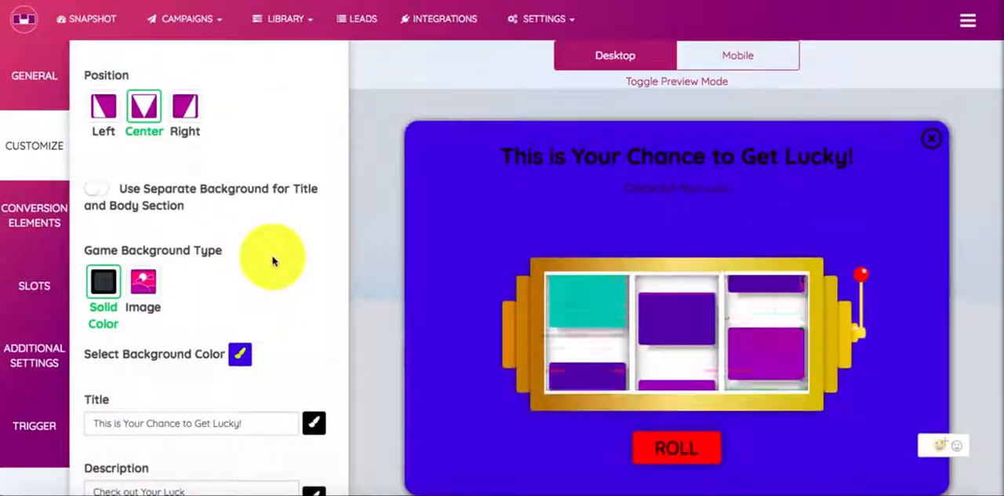
Step: Switch the game background type to Image and use the dark red star-and-lights picture from the media library
{"action": "left_click", "coordinate": [145, 280]}
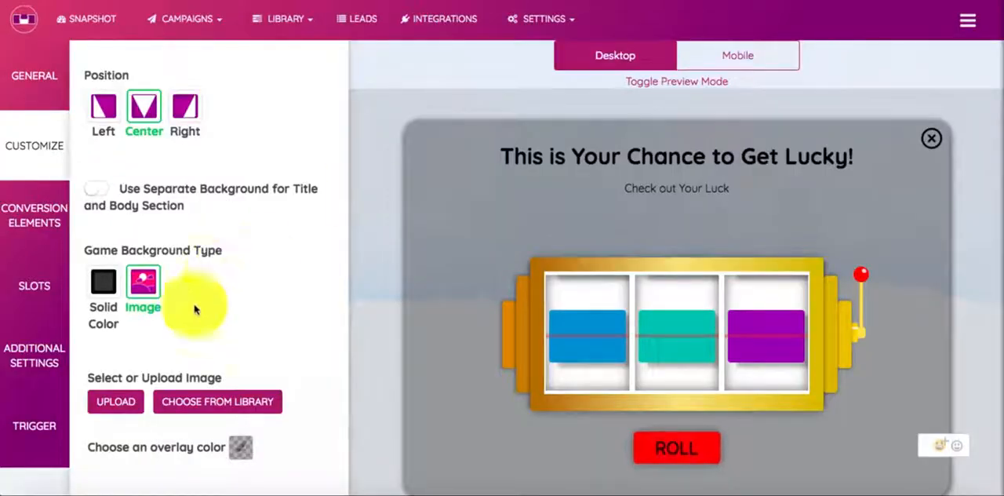
{"action": "left_click", "coordinate": [196, 404]}
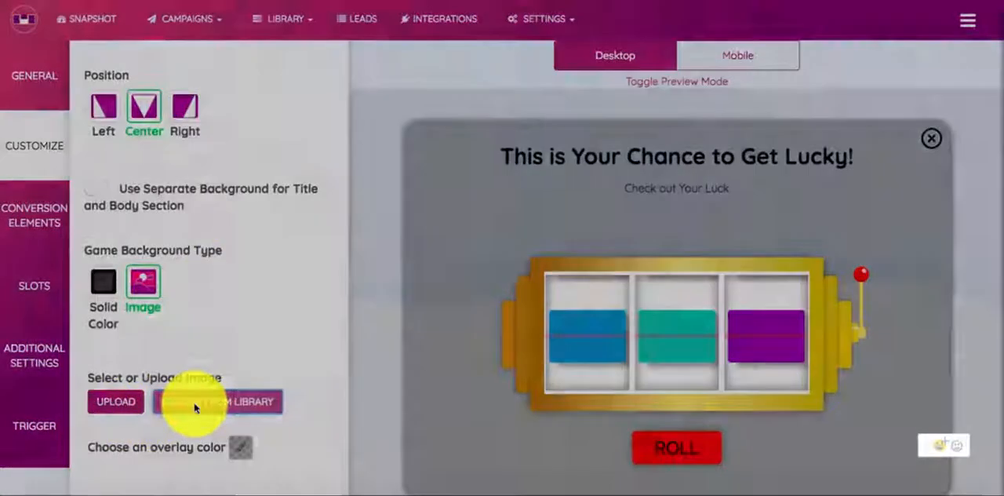
{"action": "left_click", "coordinate": [395, 258]}
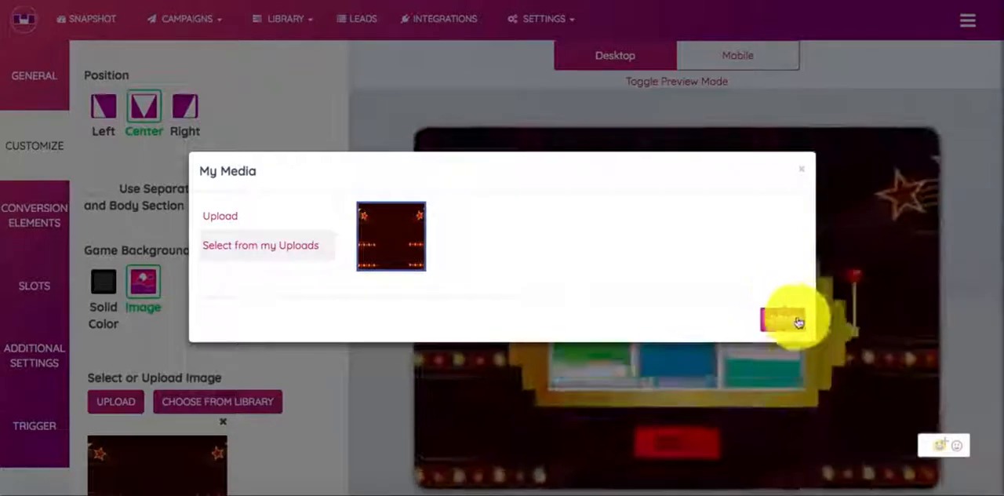
{"action": "left_click", "coordinate": [788, 318]}
{"action": "scroll", "coordinate": [341, 270], "scroll_direction": "down", "scroll_amount": 1}
{"action": "scroll", "coordinate": [341, 271], "scroll_direction": "up", "scroll_amount": 1}
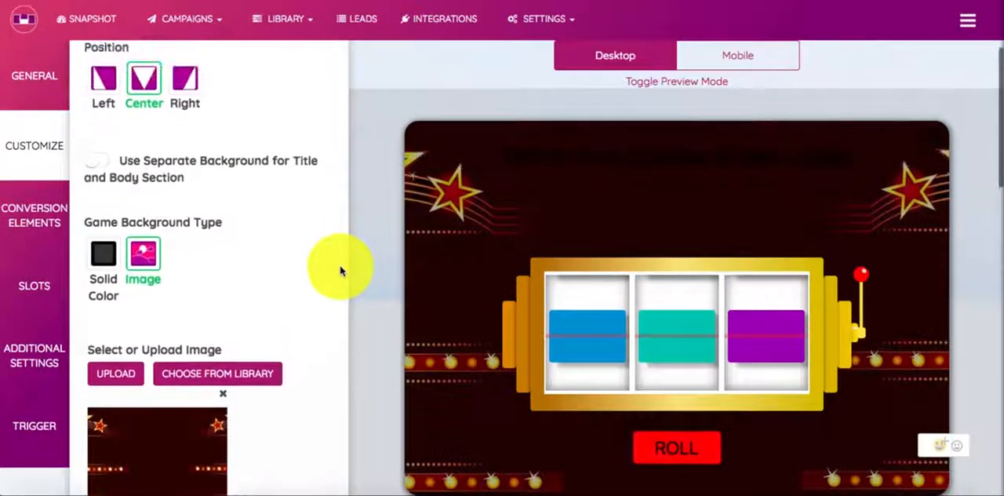
{"action": "scroll", "coordinate": [426, 286], "scroll_direction": "down", "scroll_amount": 2}
{"action": "scroll", "coordinate": [426, 286], "scroll_direction": "up", "scroll_amount": 1}
{"action": "scroll", "coordinate": [426, 285], "scroll_direction": "up", "scroll_amount": 1}
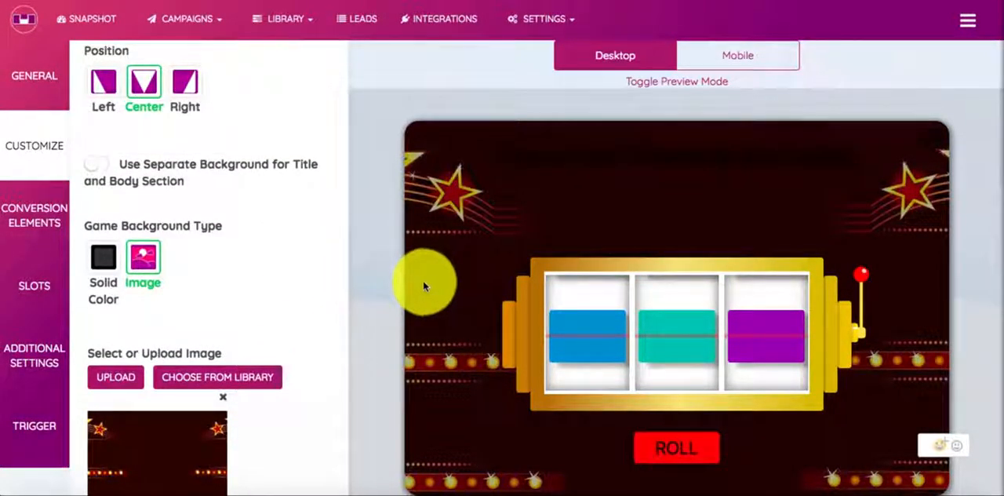
Step: Try a fully transparent overlay on the background image and return the overlay to semi-transparent black
{"action": "scroll", "coordinate": [252, 312], "scroll_direction": "down", "scroll_amount": 6}
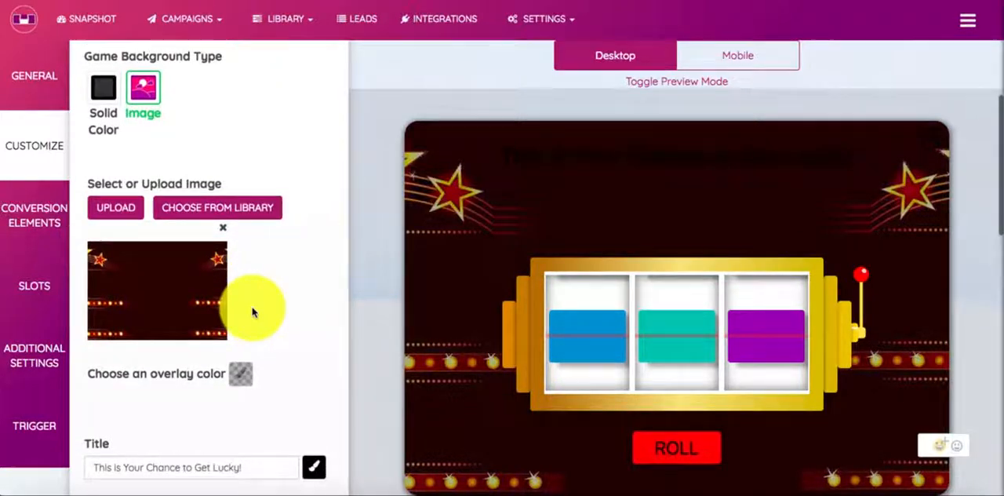
{"action": "left_click", "coordinate": [240, 309]}
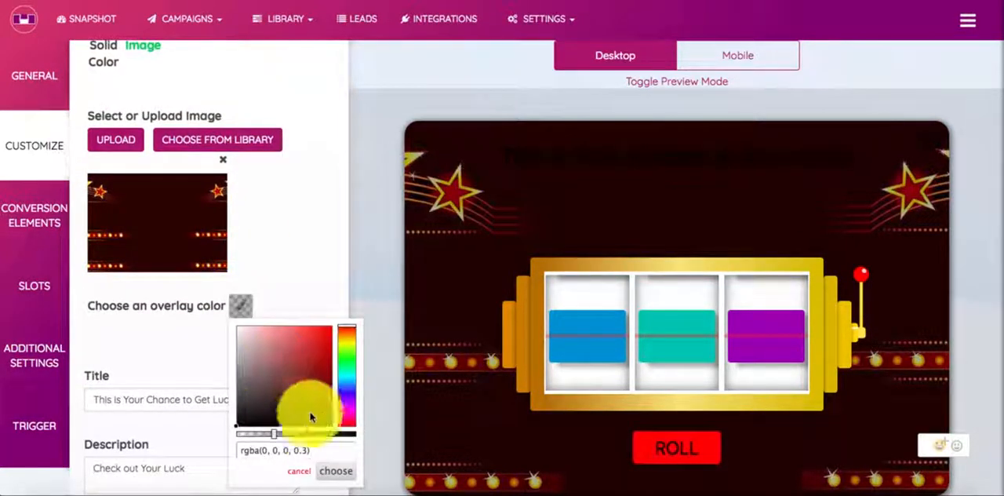
{"action": "left_click_drag", "start_coordinate": [264, 437], "coordinate": [235, 431]}
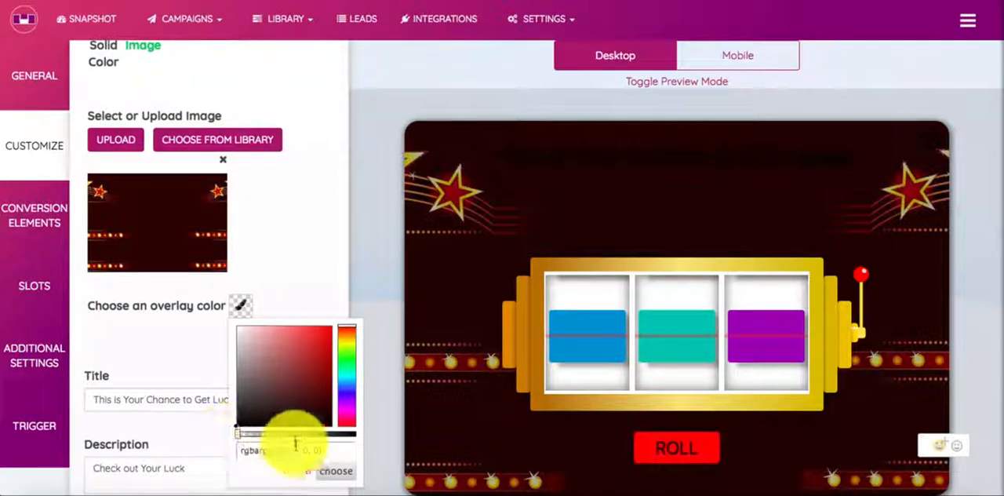
{"action": "left_click", "coordinate": [328, 471]}
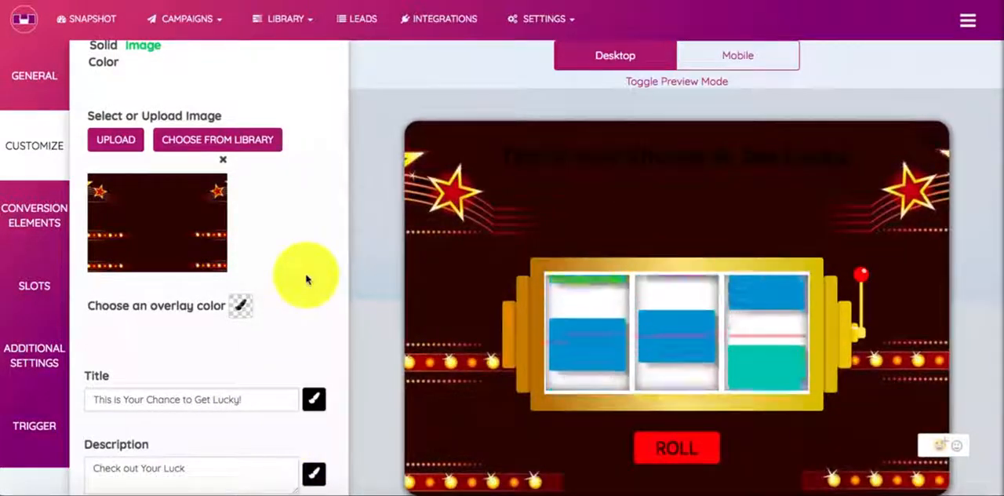
{"action": "left_click", "coordinate": [240, 305]}
{"action": "left_click", "coordinate": [273, 433]}
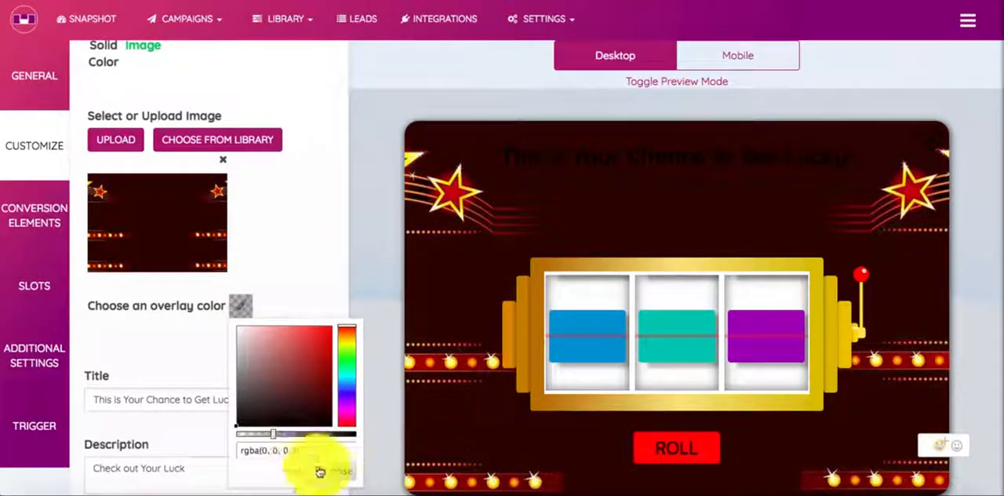
{"action": "left_click", "coordinate": [328, 475]}
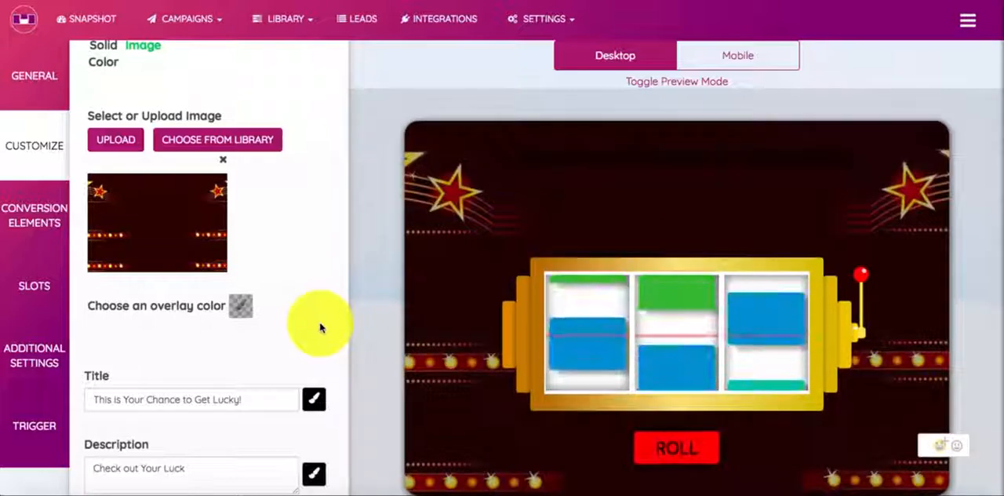
Step: Replace the popup title with the sample popup's headline "Want to Try your Luck?" and color it white
{"action": "scroll", "coordinate": [287, 287], "scroll_direction": "down", "scroll_amount": 3}
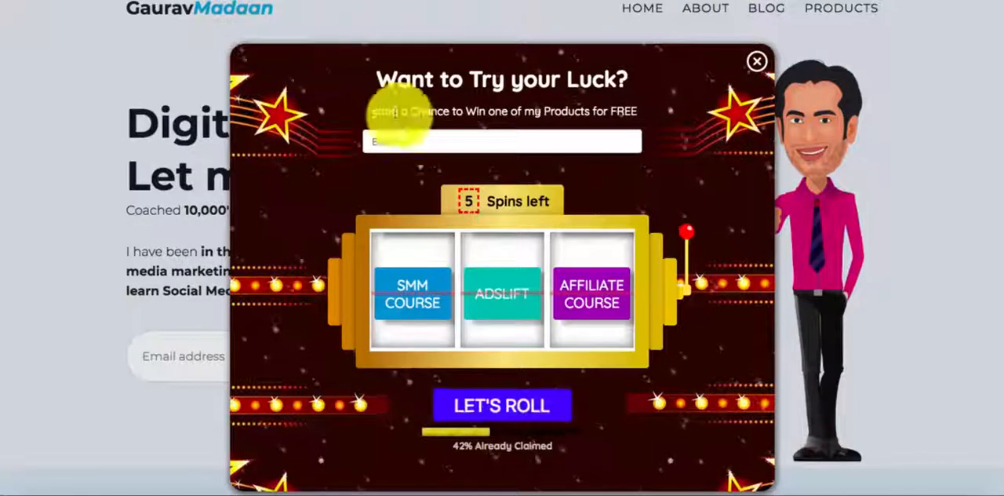
{"action": "left_click_drag", "start_coordinate": [376, 79], "coordinate": [643, 89]}
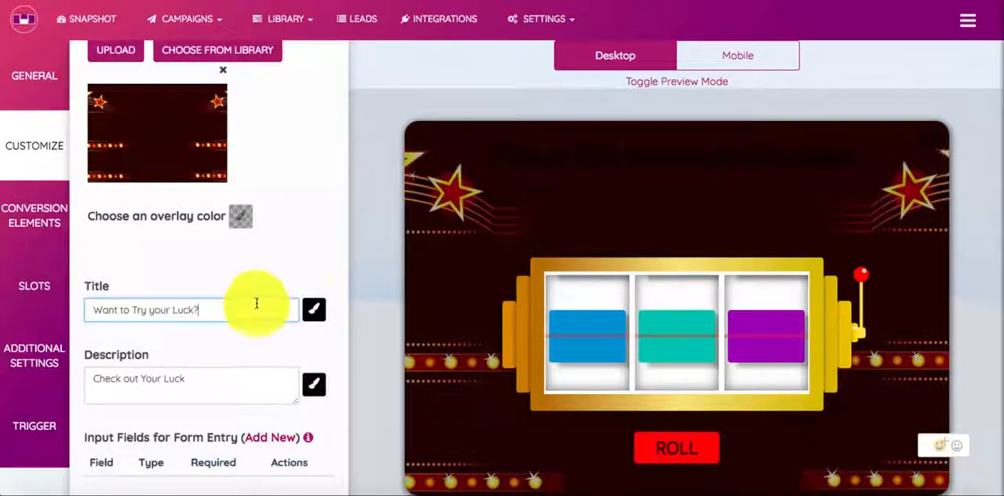
{"action": "left_click", "coordinate": [314, 309]}
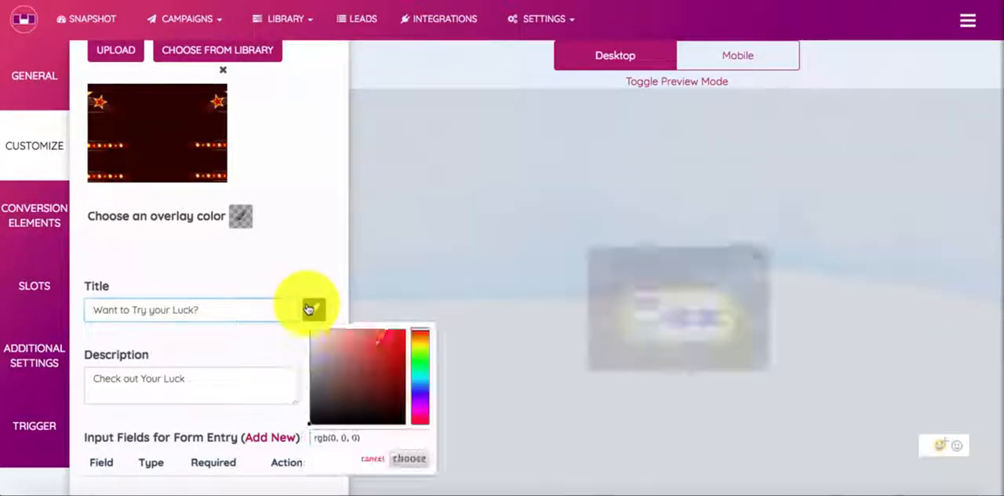
{"action": "left_click", "coordinate": [405, 461]}
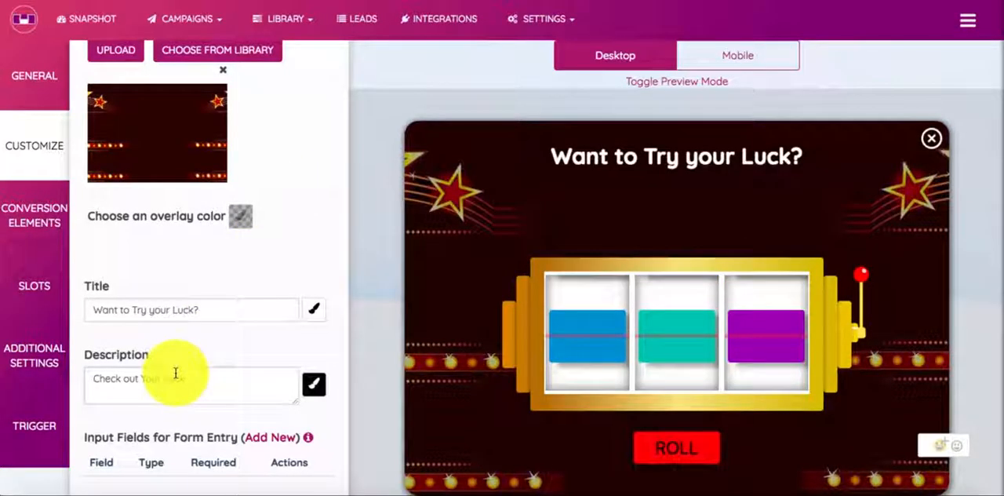
Step: Set the description to "Stand a Chance to Win one of my Products for FREE" and color it white
{"action": "type", "text": "Stand a Chance to Win one of my Products for FREE"}
{"action": "left_click", "coordinate": [314, 383]}
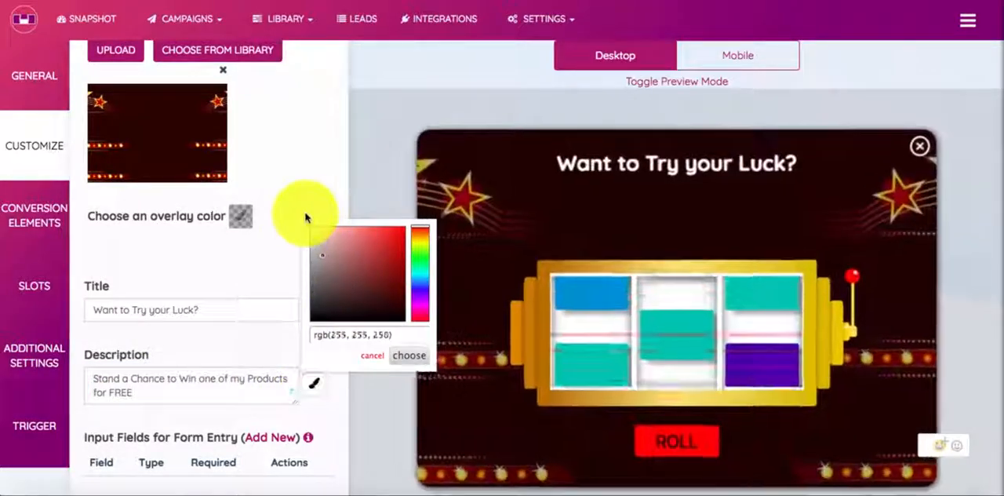
{"action": "left_click", "coordinate": [399, 353]}
Step: Add a required form entry field named "Email" with the Email type
{"action": "scroll", "coordinate": [291, 345], "scroll_direction": "down", "scroll_amount": 3}
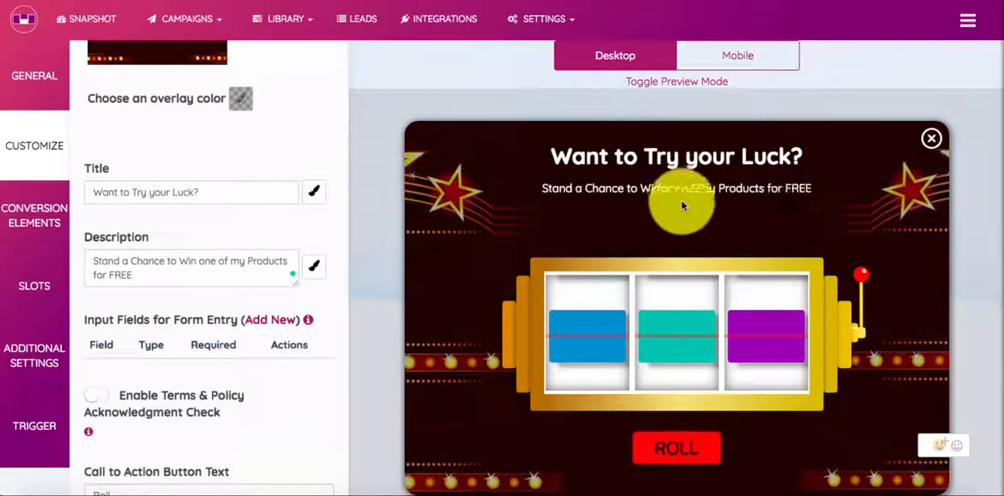
{"action": "scroll", "coordinate": [223, 235], "scroll_direction": "down", "scroll_amount": 2}
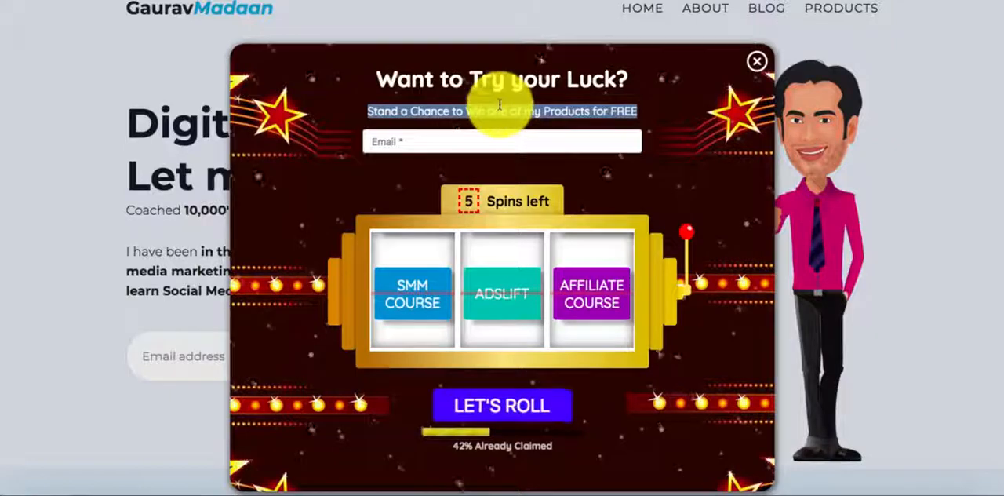
{"action": "left_click", "coordinate": [448, 140]}
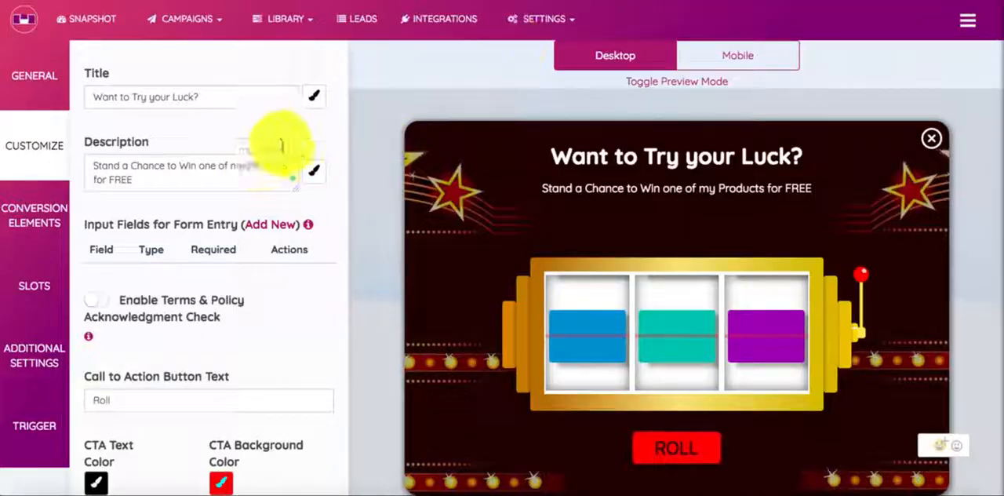
{"action": "left_click", "coordinate": [271, 224]}
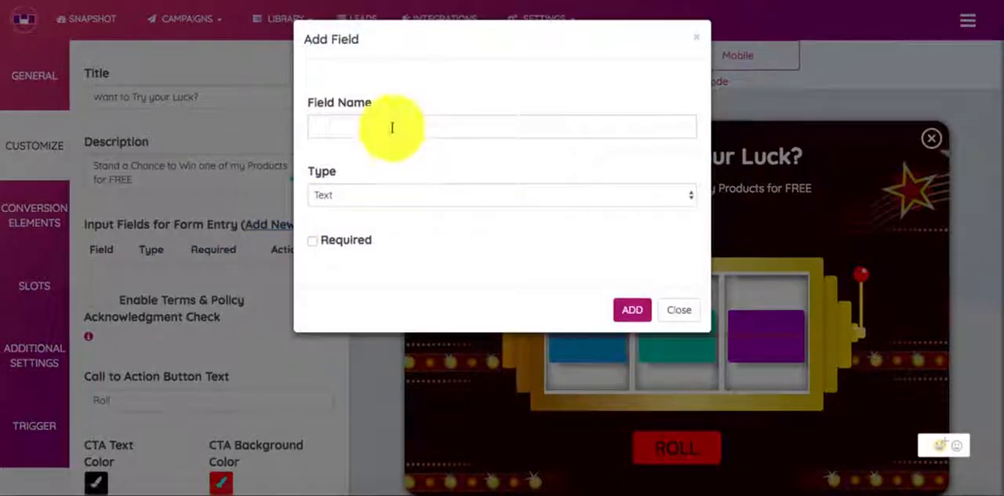
{"action": "left_click", "coordinate": [365, 196]}
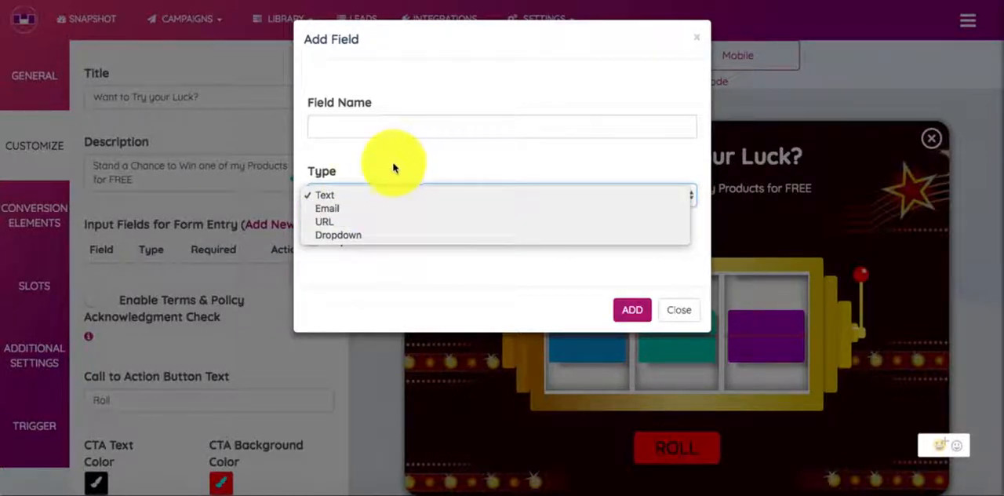
{"action": "left_click", "coordinate": [373, 139]}
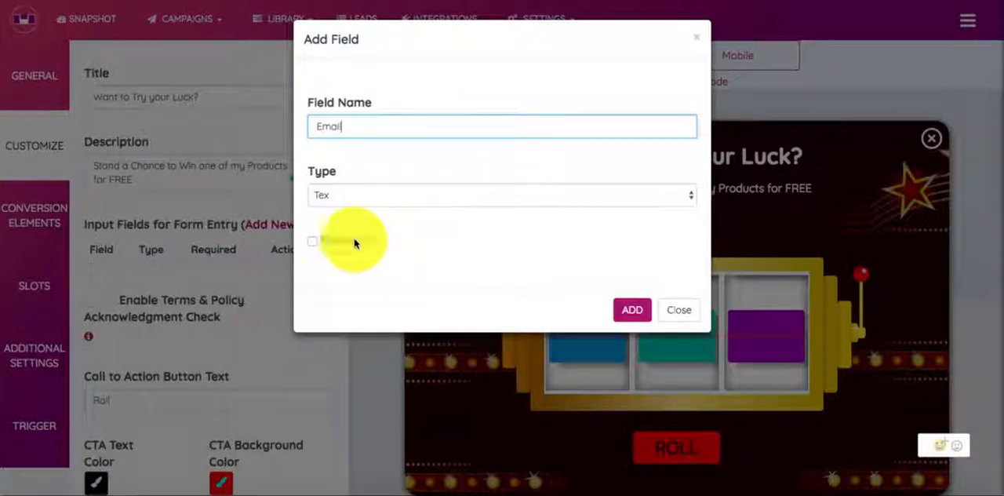
{"action": "left_click", "coordinate": [379, 204]}
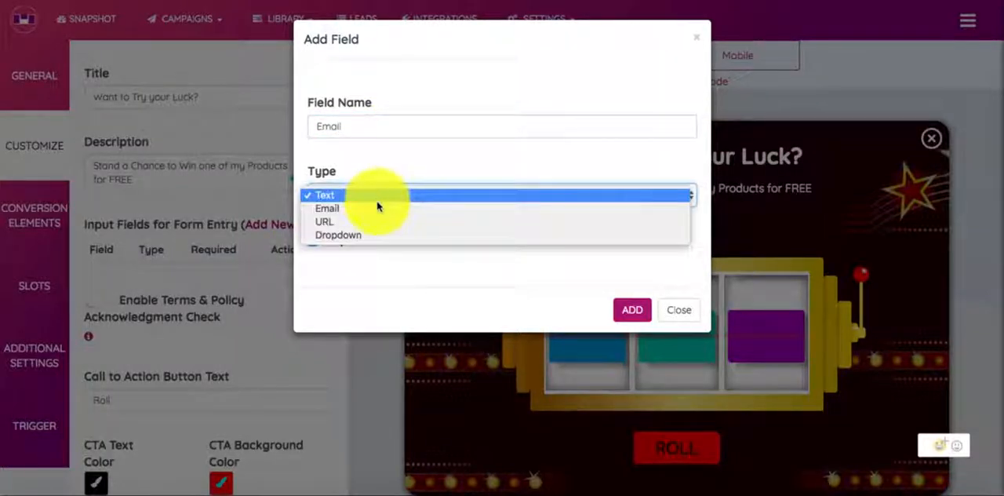
{"action": "left_click", "coordinate": [376, 208]}
{"action": "left_click", "coordinate": [632, 310]}
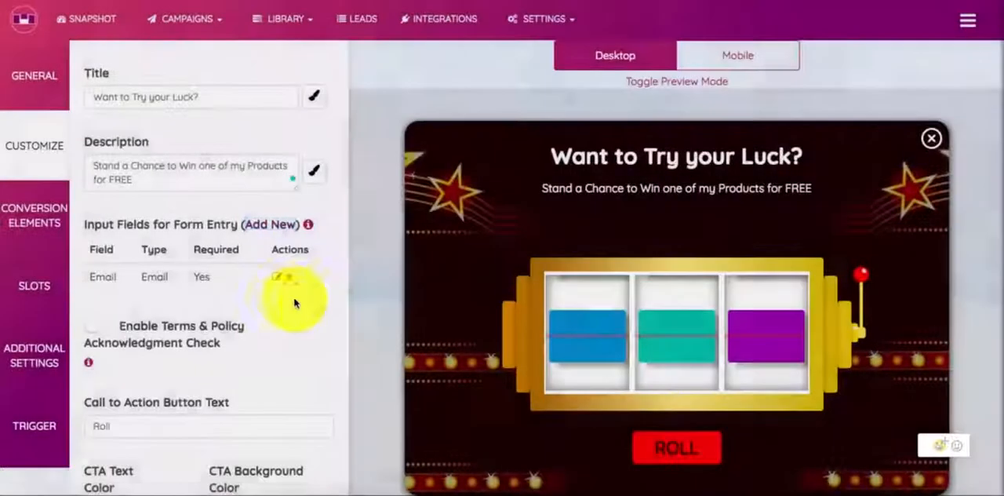
Step: Add a non-required form entry field named "Name" with the Text type
{"action": "left_click", "coordinate": [271, 225]}
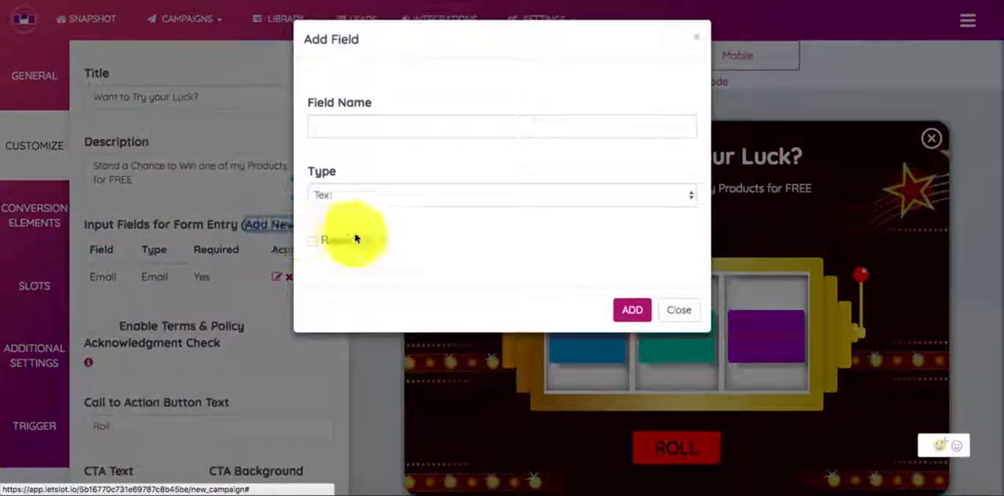
{"action": "left_click", "coordinate": [362, 195]}
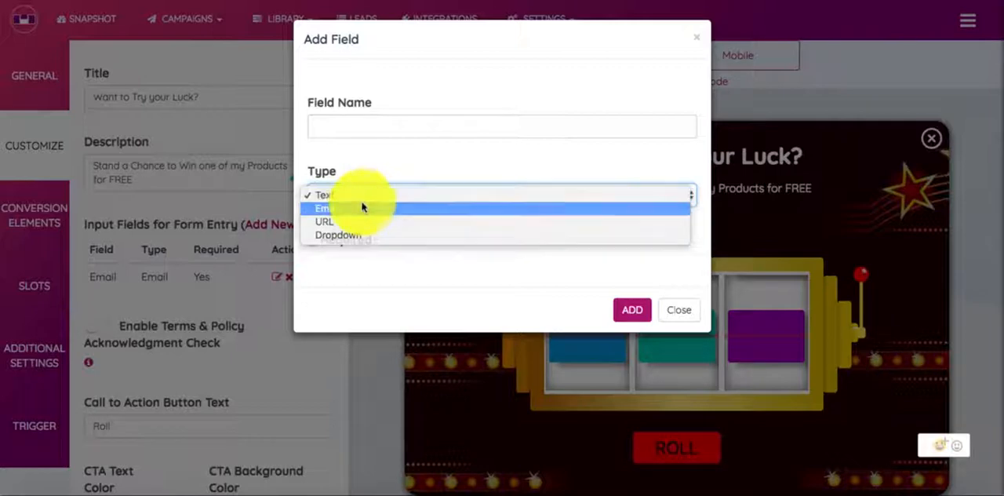
{"action": "left_click", "coordinate": [362, 207]}
{"action": "left_click", "coordinate": [359, 196]}
{"action": "left_click", "coordinate": [355, 182]}
{"action": "left_click", "coordinate": [386, 125]}
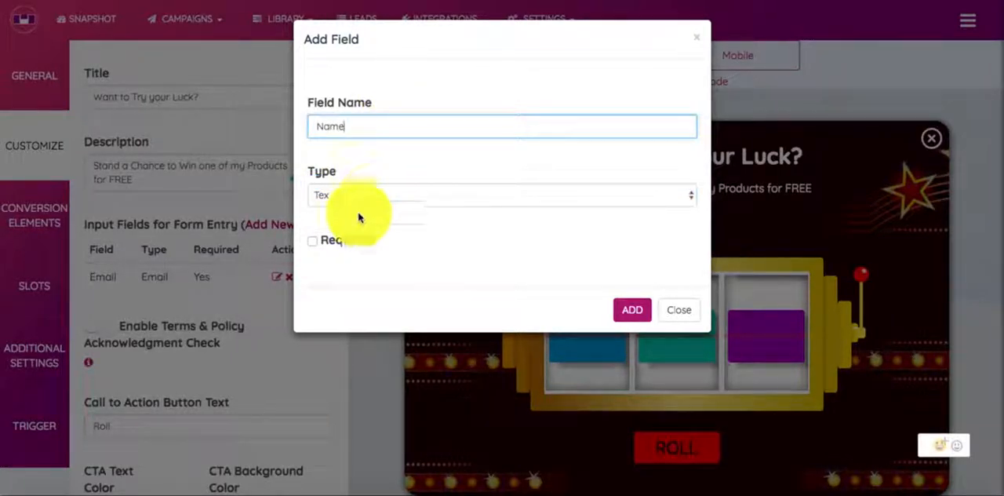
{"action": "left_click", "coordinate": [617, 315]}
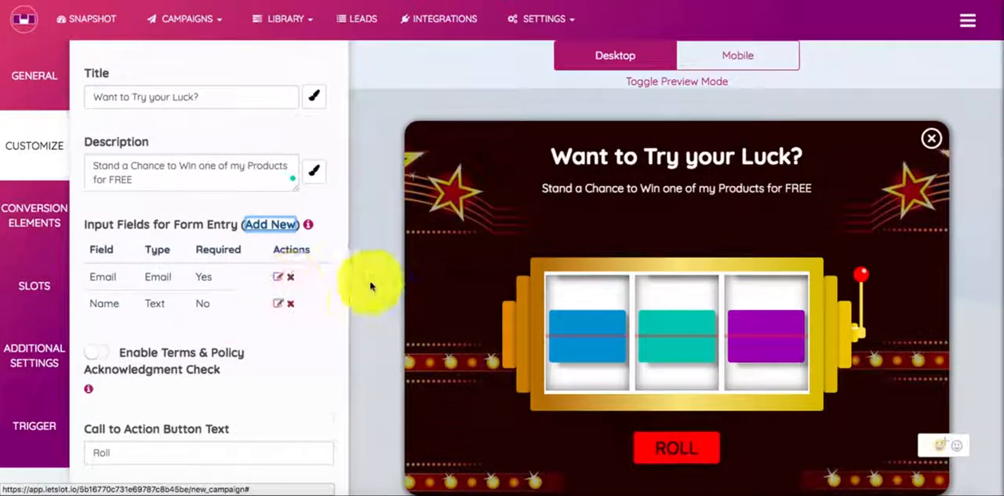
Step: Try the terms and policy acknowledgment check on the form and turn it off again
{"action": "scroll", "coordinate": [246, 367], "scroll_direction": "down", "scroll_amount": 2}
{"action": "scroll", "coordinate": [244, 372], "scroll_direction": "up", "scroll_amount": 1}
{"action": "scroll", "coordinate": [235, 368], "scroll_direction": "up", "scroll_amount": 1}
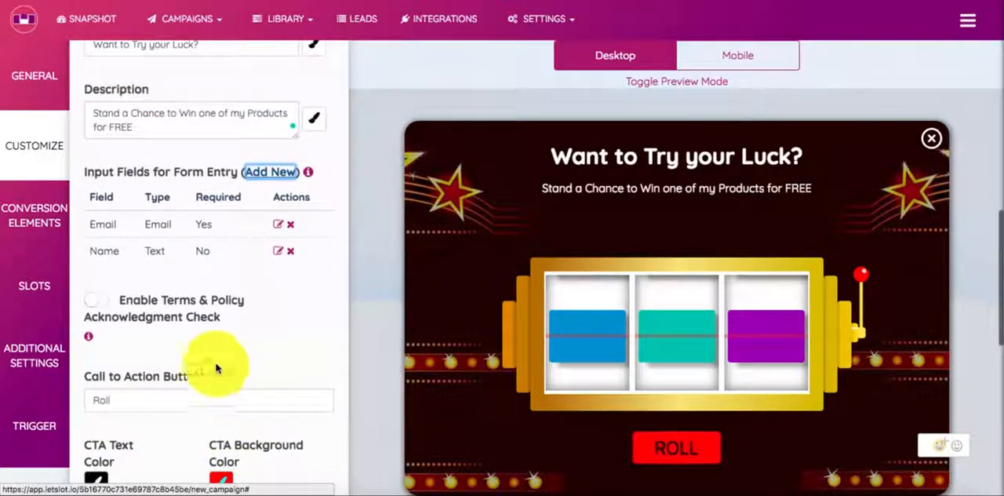
{"action": "left_click", "coordinate": [94, 302]}
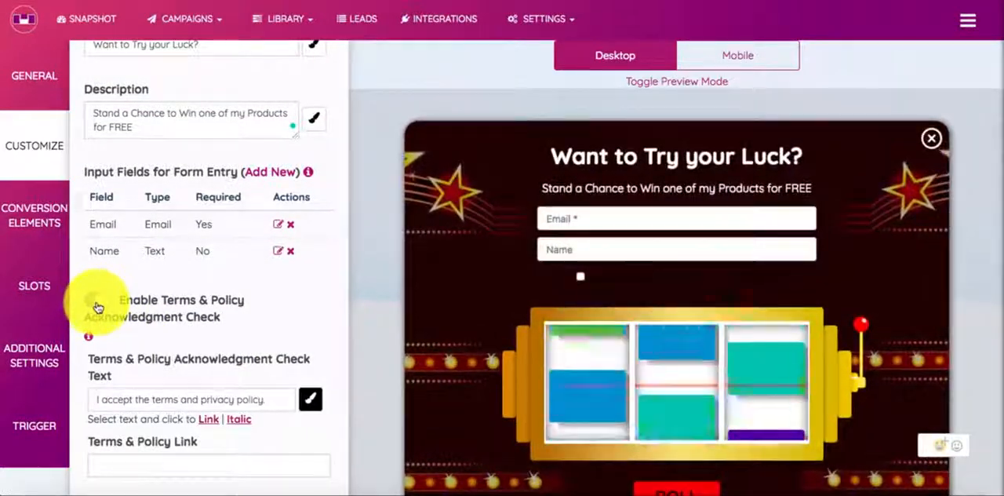
{"action": "left_click", "coordinate": [95, 305]}
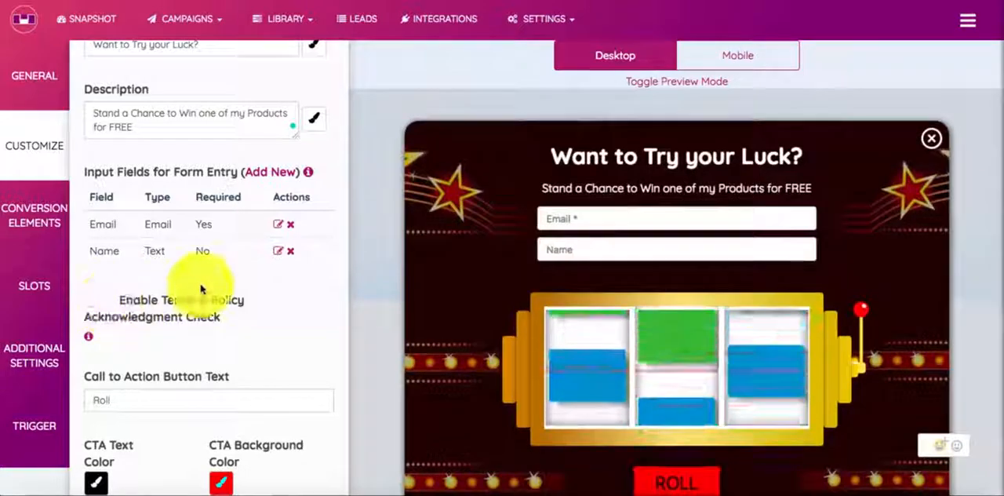
Step: Remove the Name field from the form and toggle the terms and policy acknowledgment check, leaving it disabled
{"action": "left_click", "coordinate": [291, 253]}
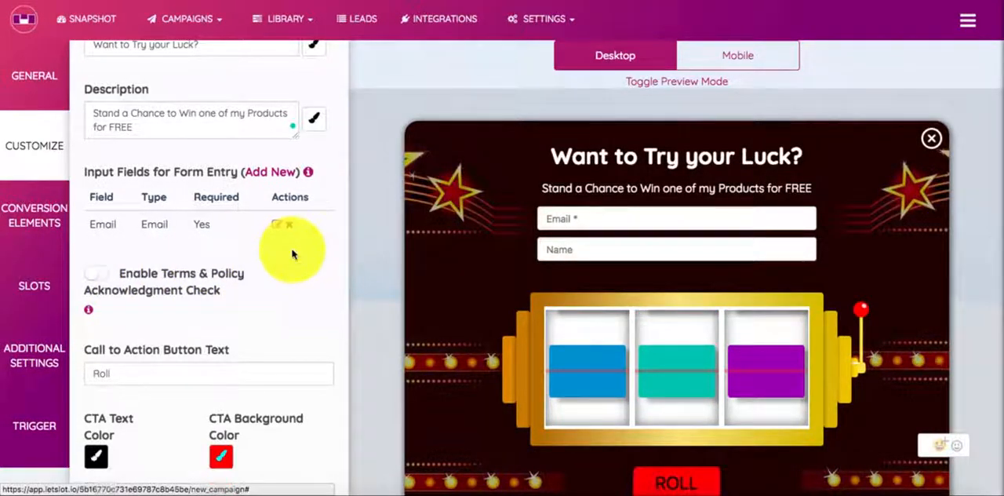
{"action": "left_click", "coordinate": [99, 271]}
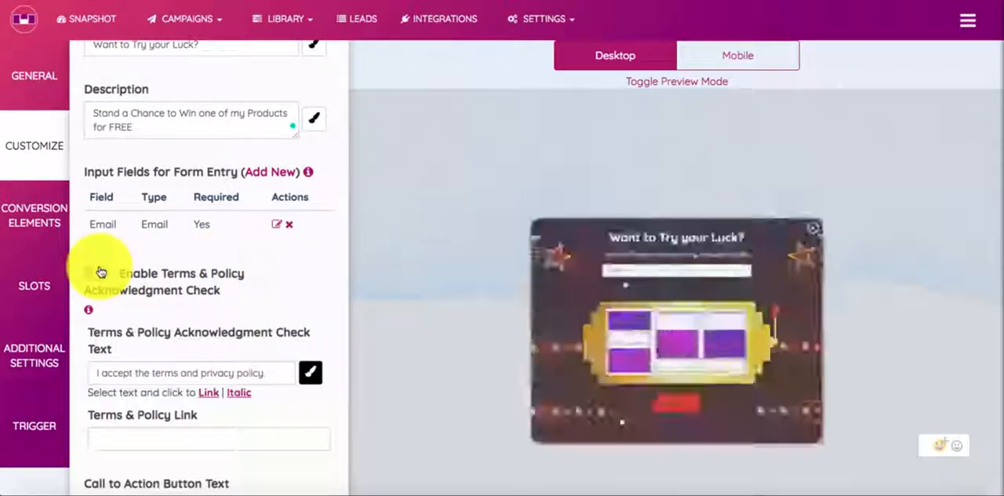
{"action": "left_click", "coordinate": [99, 271]}
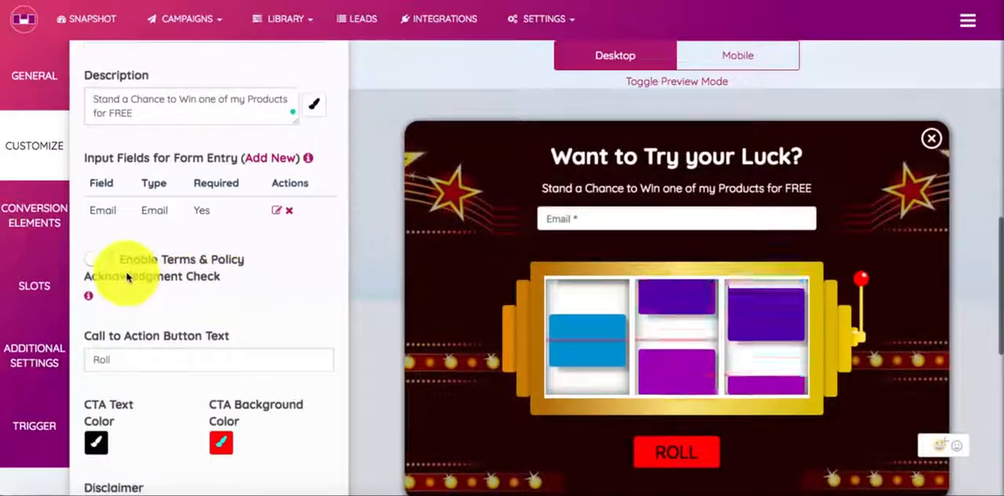
{"action": "left_click", "coordinate": [120, 260]}
{"action": "left_click", "coordinate": [122, 262]}
{"action": "left_click", "coordinate": [121, 262]}
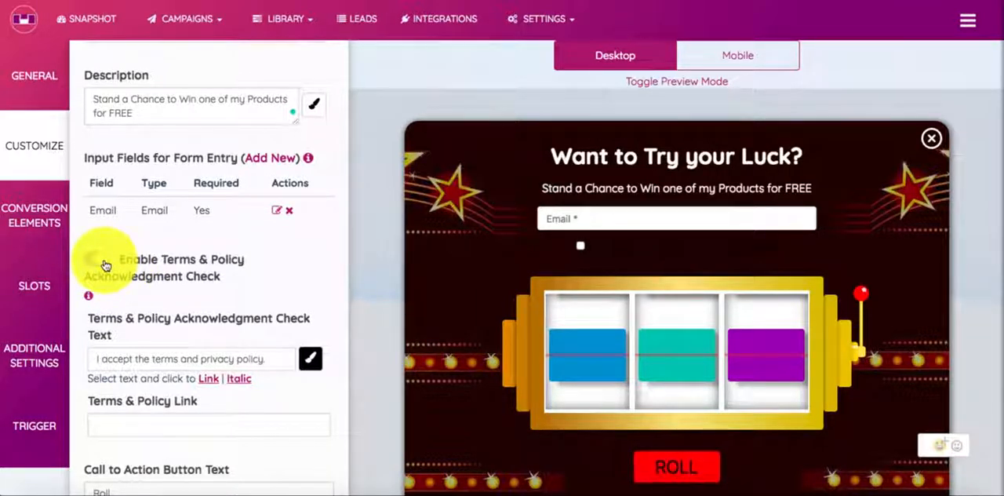
{"action": "left_click", "coordinate": [106, 266]}
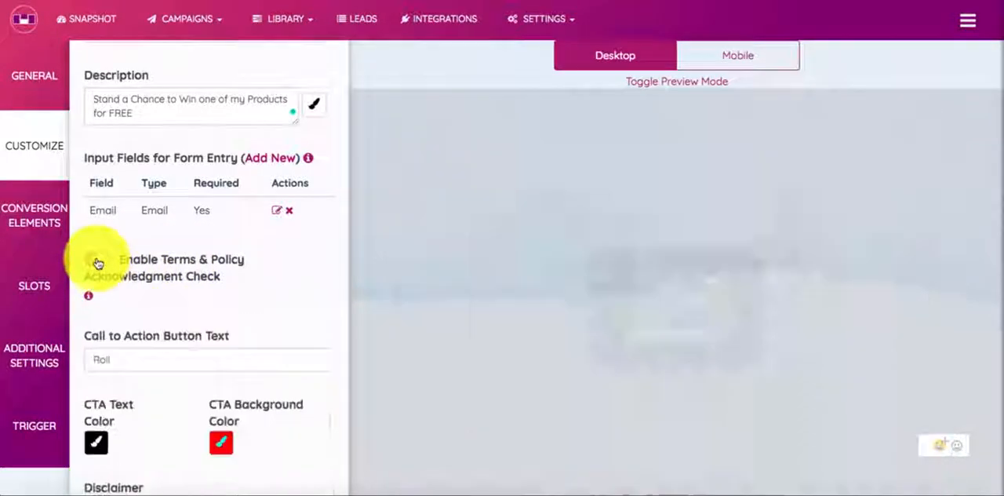
Step: Keep "Roll" as the call-to-action text and change its text color to near-white
{"action": "scroll", "coordinate": [188, 333], "scroll_direction": "down", "scroll_amount": 1}
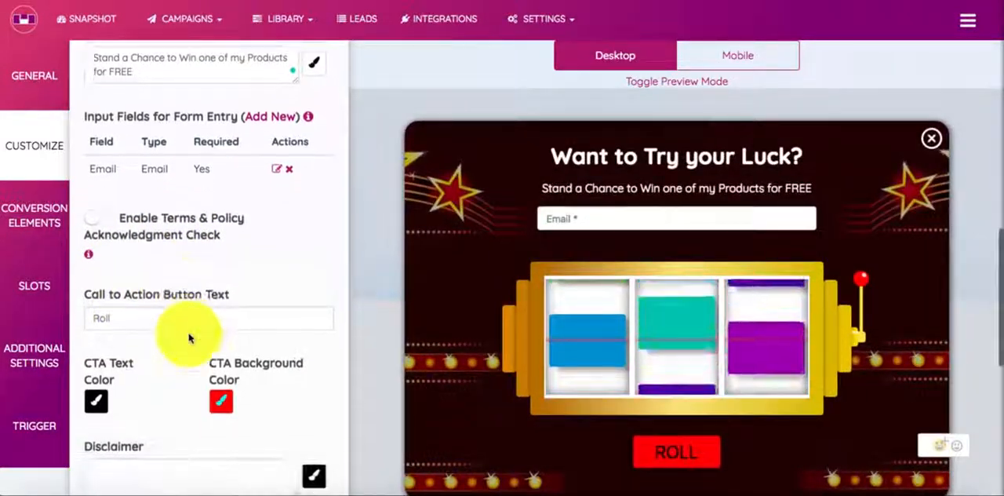
{"action": "left_click", "coordinate": [199, 299]}
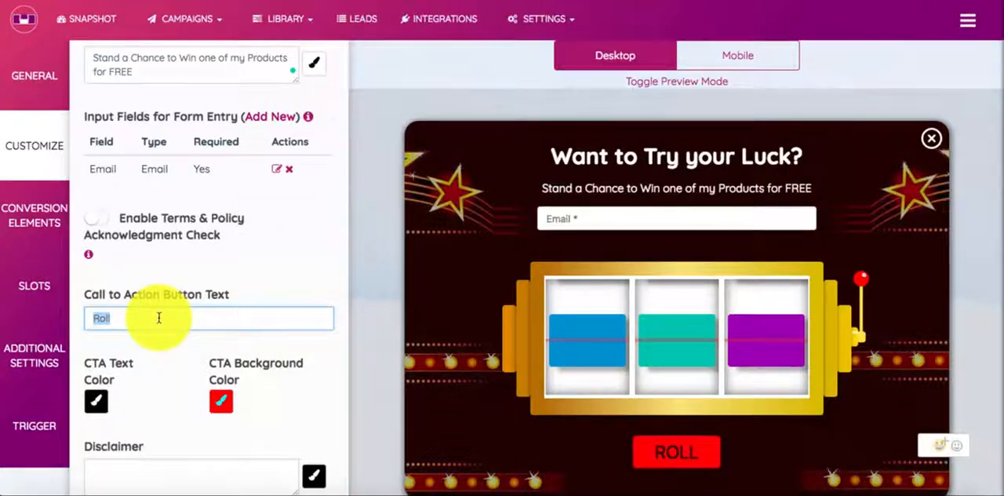
{"action": "scroll", "coordinate": [158, 317], "scroll_direction": "down", "scroll_amount": 1}
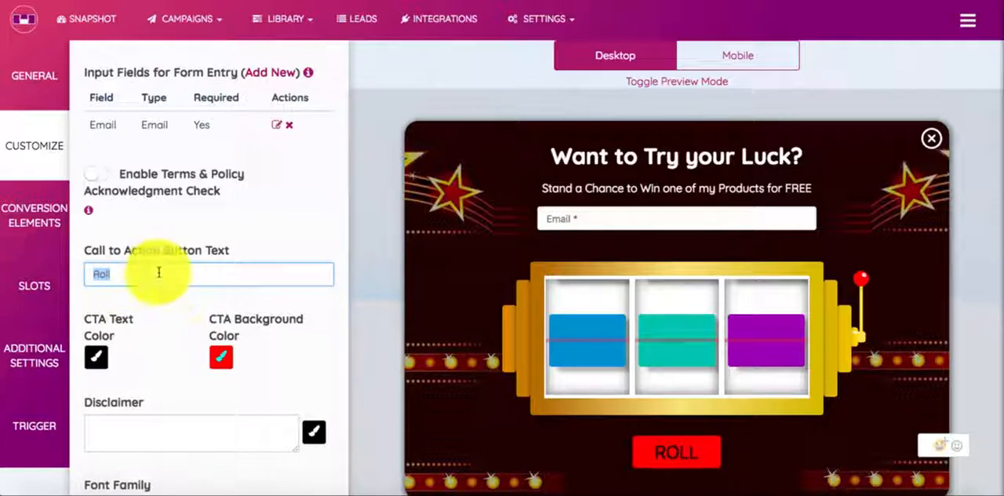
{"action": "left_click", "coordinate": [95, 357]}
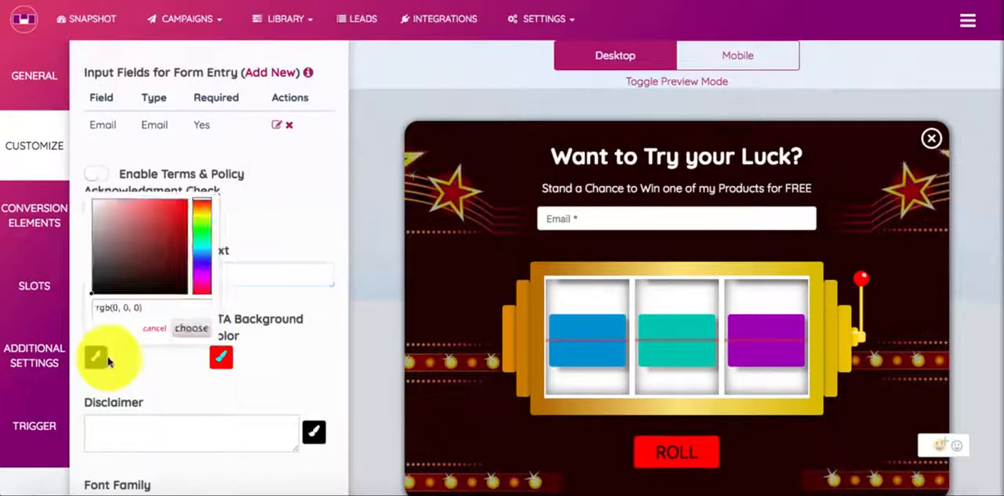
{"action": "mouse_move", "coordinate": [152, 302]}
{"action": "left_mouse_down"}
{"action": "mouse_move", "coordinate": [113, 258]}
{"action": "mouse_move", "coordinate": [89, 157]}
{"action": "left_mouse_up"}
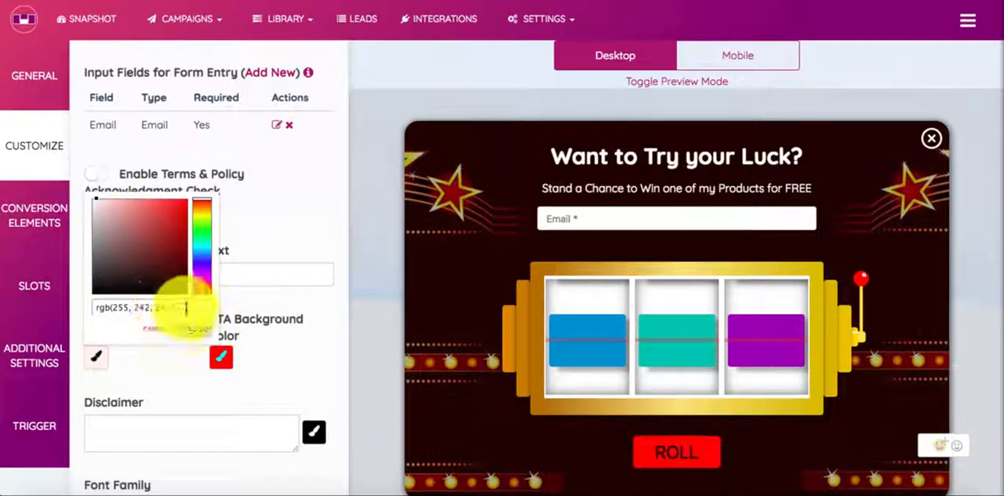
{"action": "left_click", "coordinate": [188, 332]}
Step: Change the background color of the call-to-action button to blue
{"action": "left_click", "coordinate": [221, 357]}
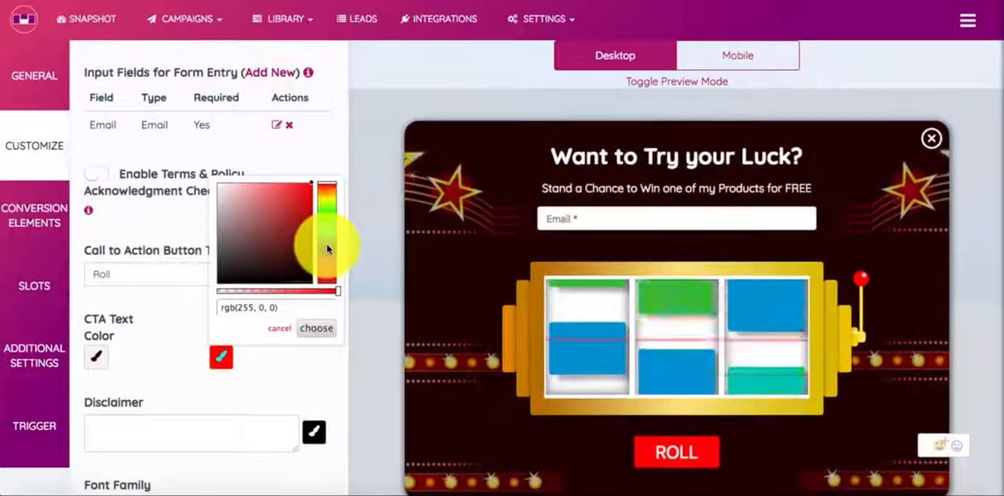
{"action": "left_click", "coordinate": [327, 249]}
{"action": "left_click", "coordinate": [328, 327]}
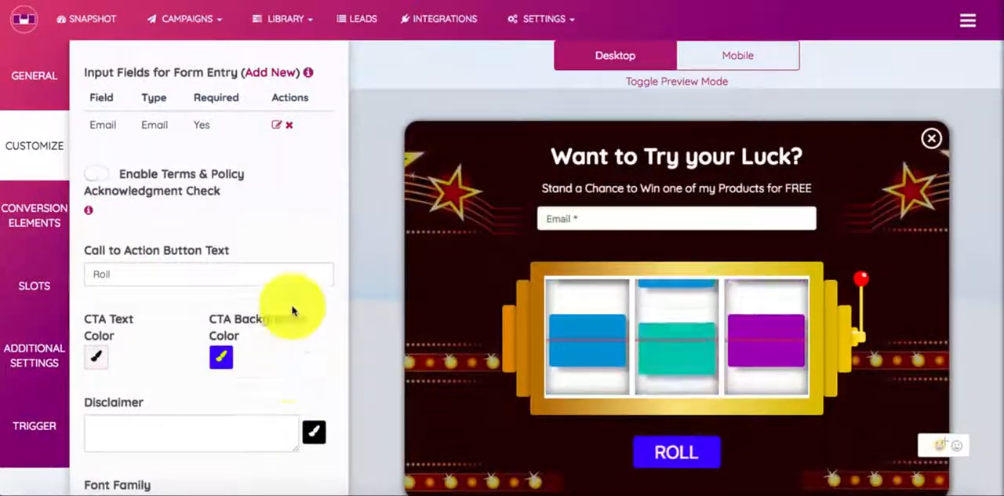
Step: Turn on the snow effect and the spinning sound, leaving the disclaimer empty and the animation at Zoom in
{"action": "scroll", "coordinate": [289, 306], "scroll_direction": "down", "scroll_amount": 2}
{"action": "left_click", "coordinate": [286, 328]}
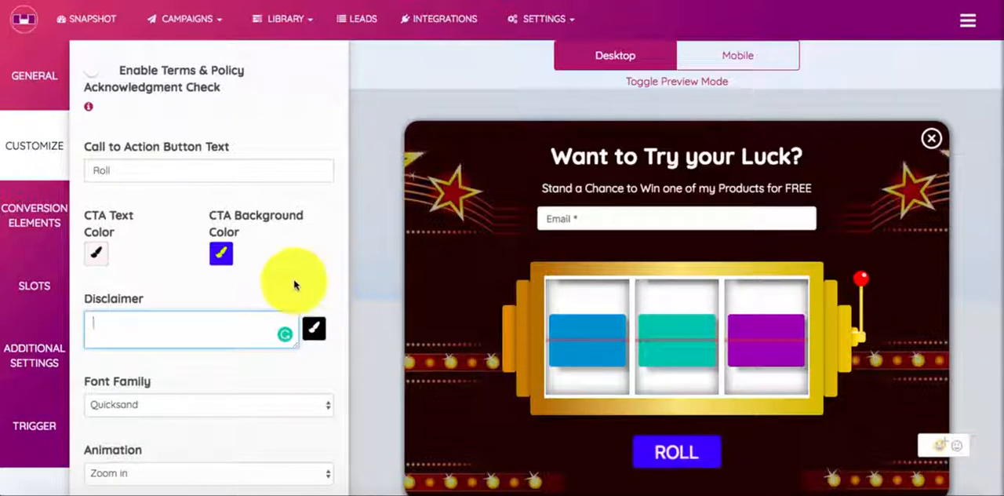
{"action": "scroll", "coordinate": [290, 280], "scroll_direction": "down", "scroll_amount": 3}
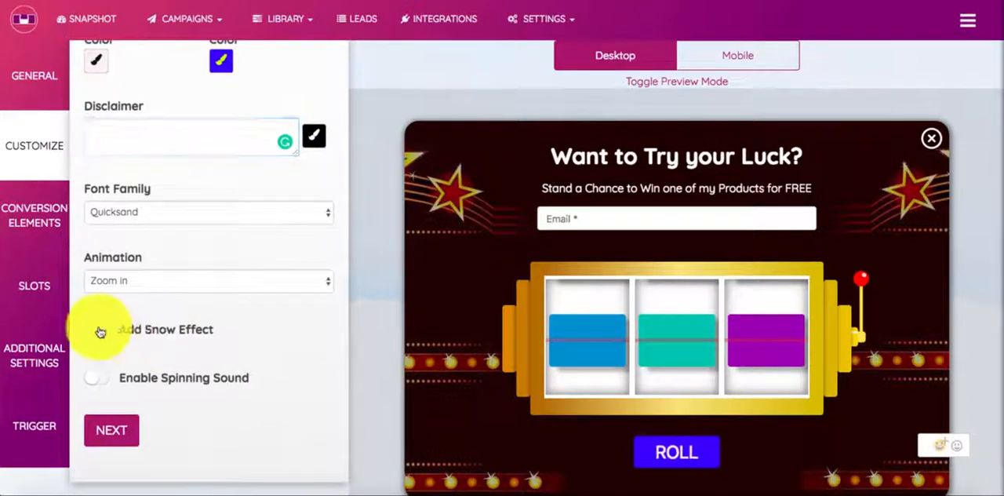
{"action": "left_click", "coordinate": [97, 330]}
{"action": "scroll", "coordinate": [206, 349], "scroll_direction": "down", "scroll_amount": 1}
{"action": "left_click", "coordinate": [210, 271]}
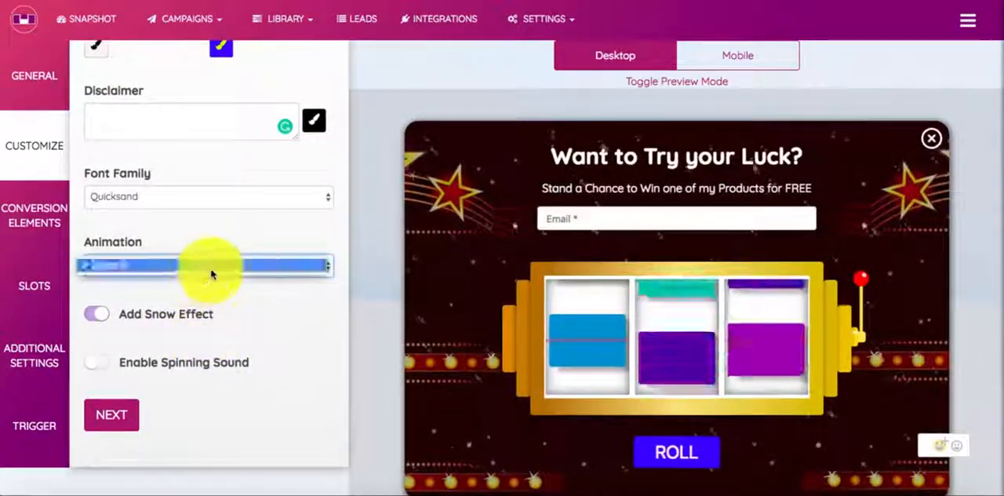
{"action": "left_click", "coordinate": [217, 288]}
{"action": "scroll", "coordinate": [649, 349], "scroll_direction": "down", "scroll_amount": 1}
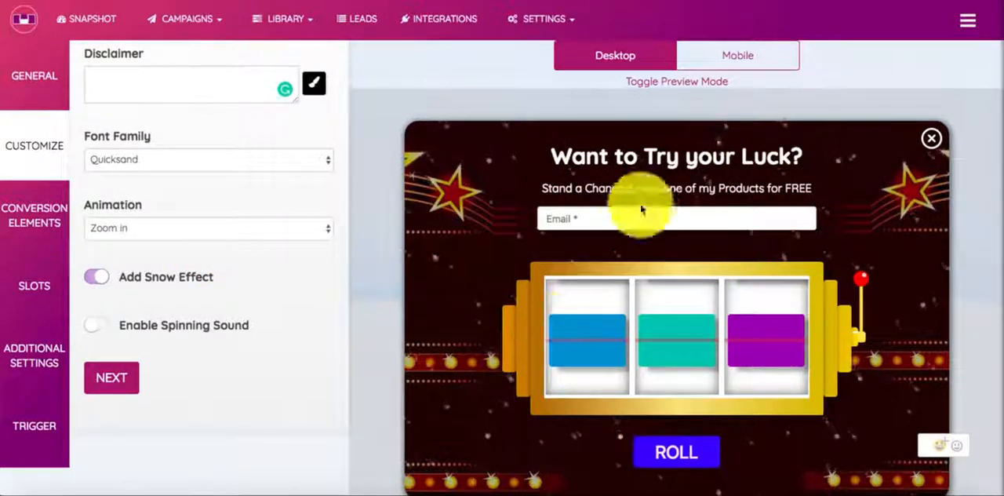
{"action": "left_click", "coordinate": [97, 330]}
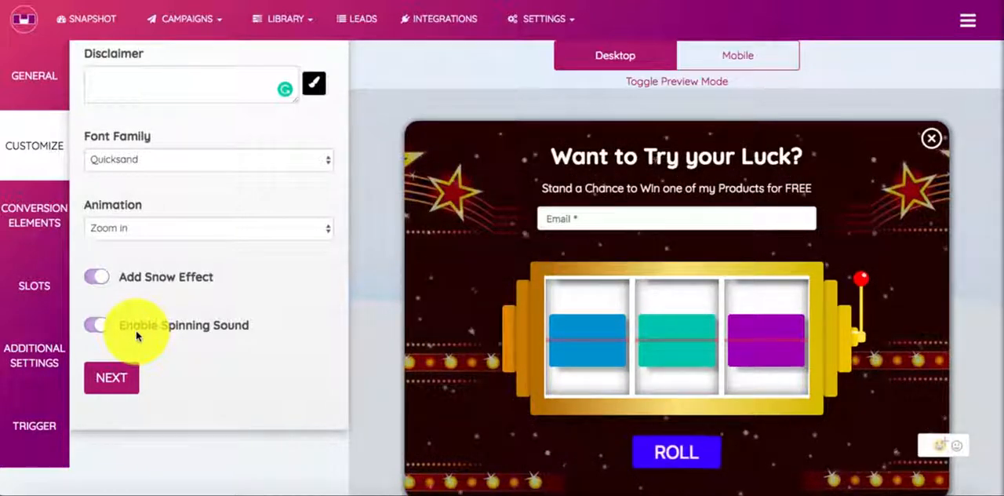
Step: Continue to the conversion elements settings and choose Countdown Timer as the element type
{"action": "left_click", "coordinate": [104, 373]}
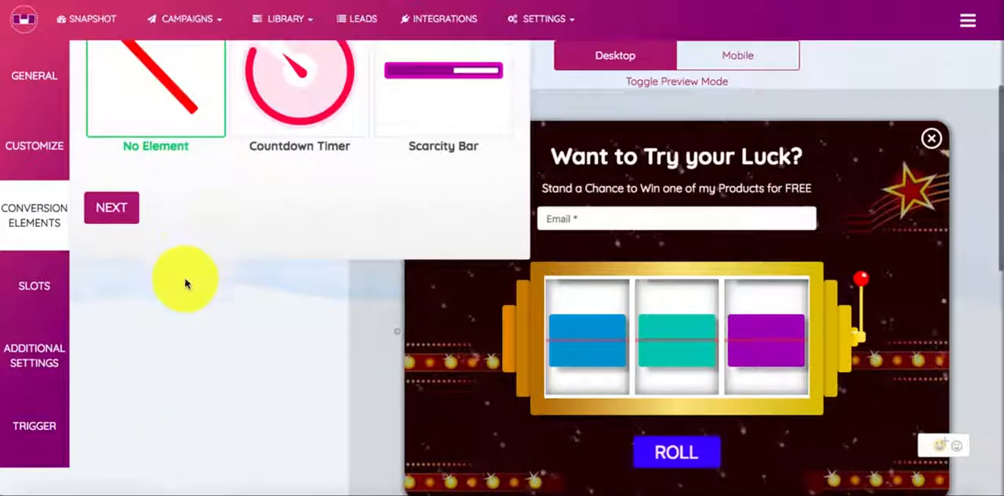
{"action": "scroll", "coordinate": [185, 275], "scroll_direction": "up", "scroll_amount": 1}
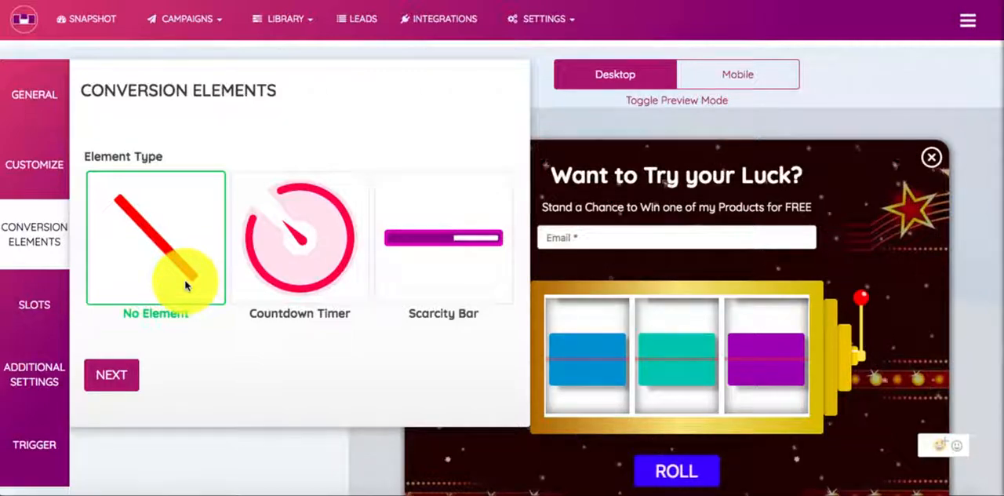
{"action": "left_click", "coordinate": [274, 278]}
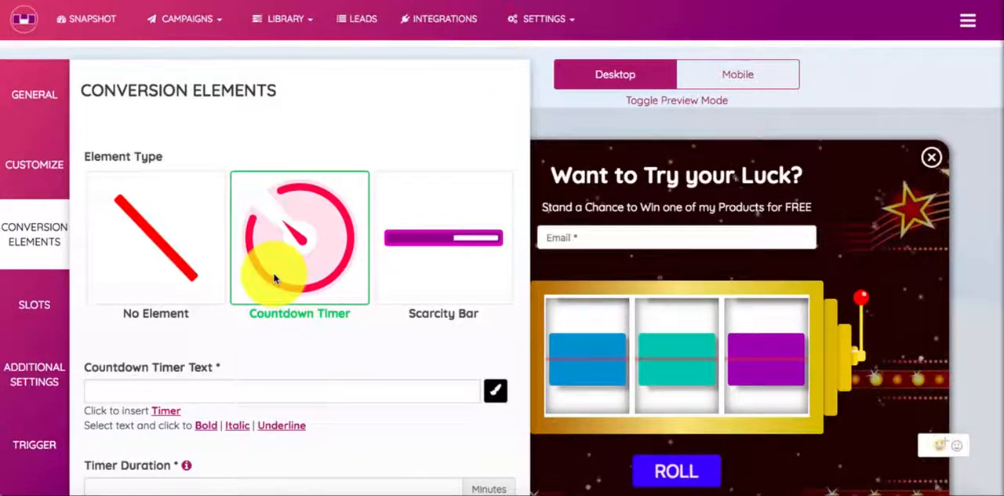
Step: Switch the conversion element type to Scarcity Bar and insert the Range placeholder into its text
{"action": "left_click", "coordinate": [384, 268]}
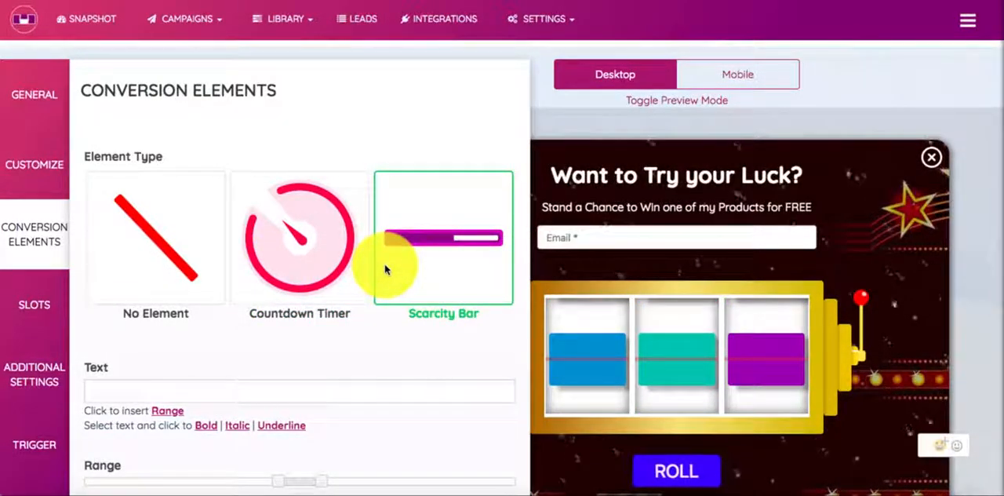
{"action": "scroll", "coordinate": [384, 269], "scroll_direction": "down", "scroll_amount": 3}
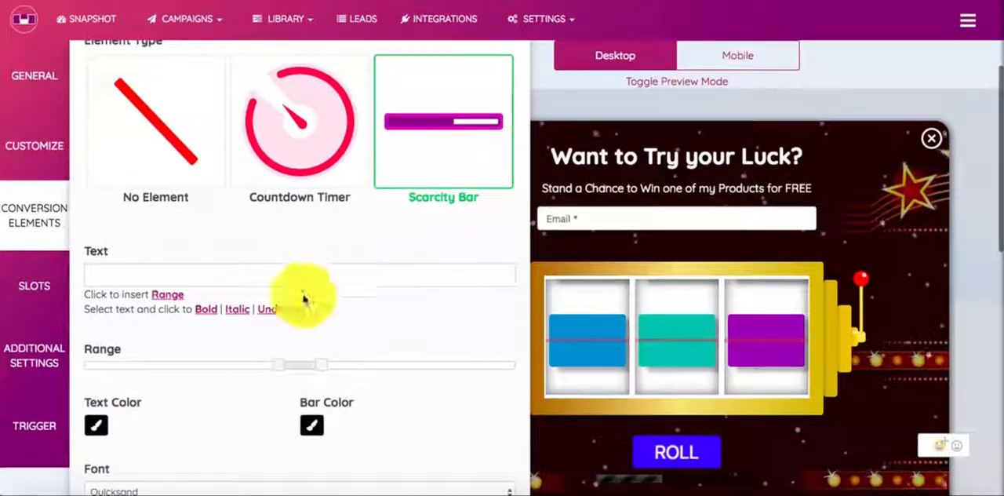
{"action": "left_click", "coordinate": [158, 272]}
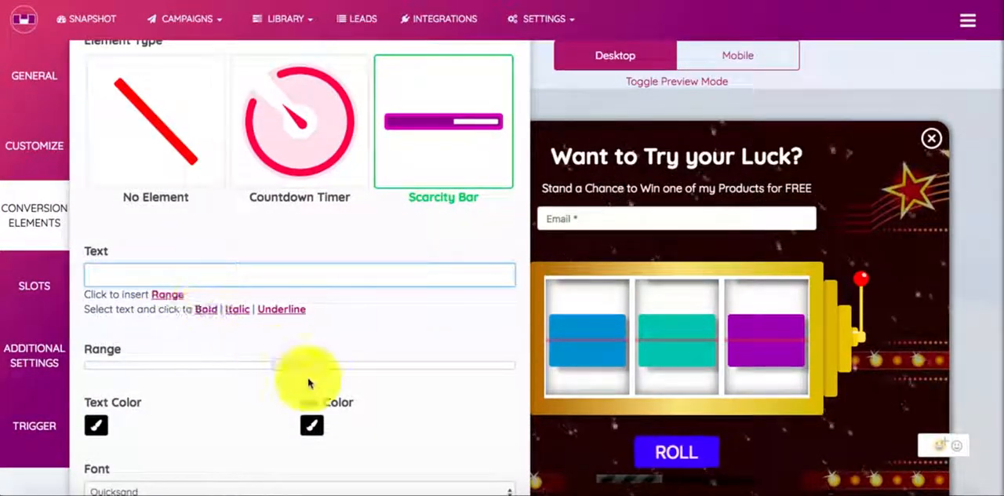
{"action": "scroll", "coordinate": [352, 399], "scroll_direction": "down", "scroll_amount": 3}
{"action": "scroll", "coordinate": [352, 399], "scroll_direction": "up", "scroll_amount": 2}
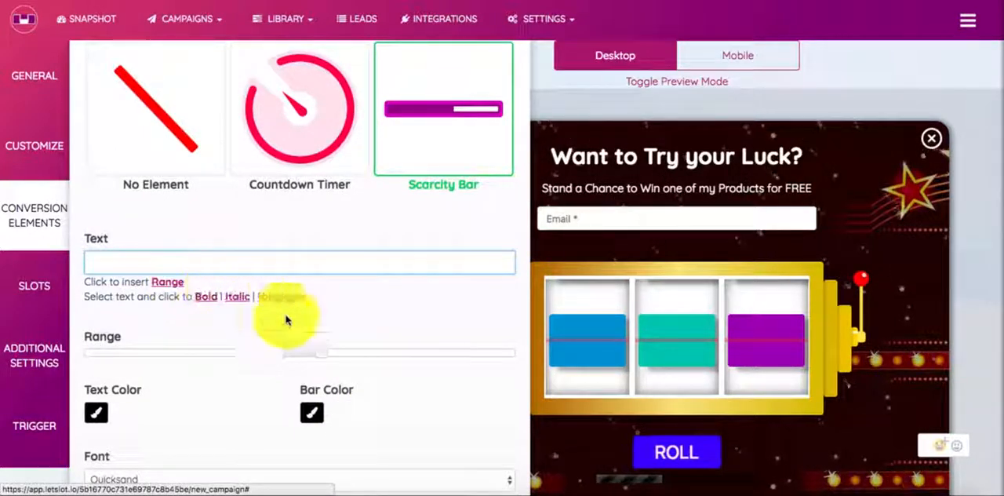
{"action": "left_click", "coordinate": [167, 281]}
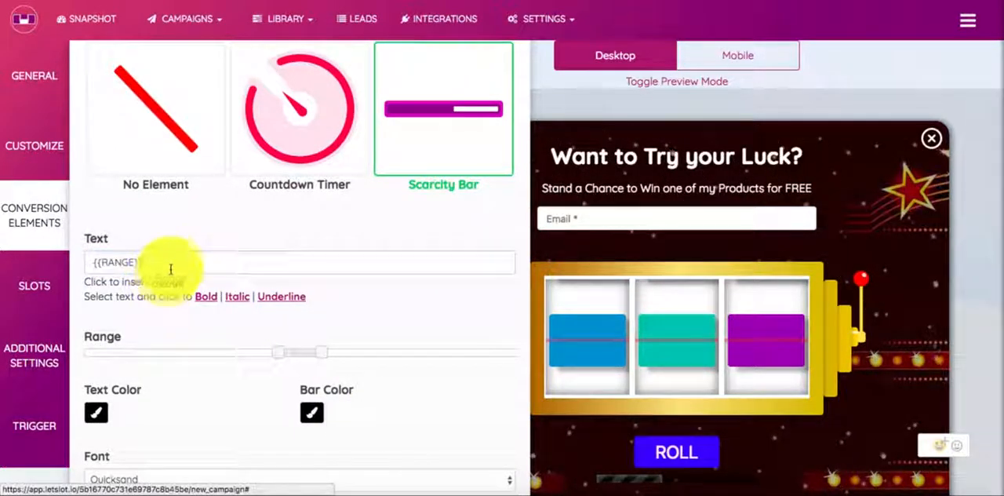
Step: Set the scarcity bar's range to 40-71
{"action": "left_click_drag", "start_coordinate": [321, 354], "coordinate": [337, 352]}
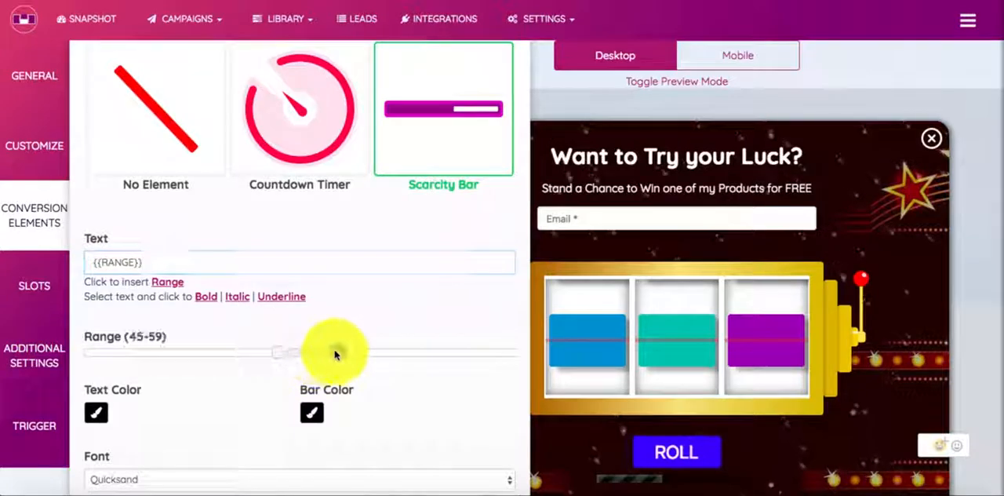
{"action": "left_click_drag", "start_coordinate": [272, 353], "coordinate": [393, 353]}
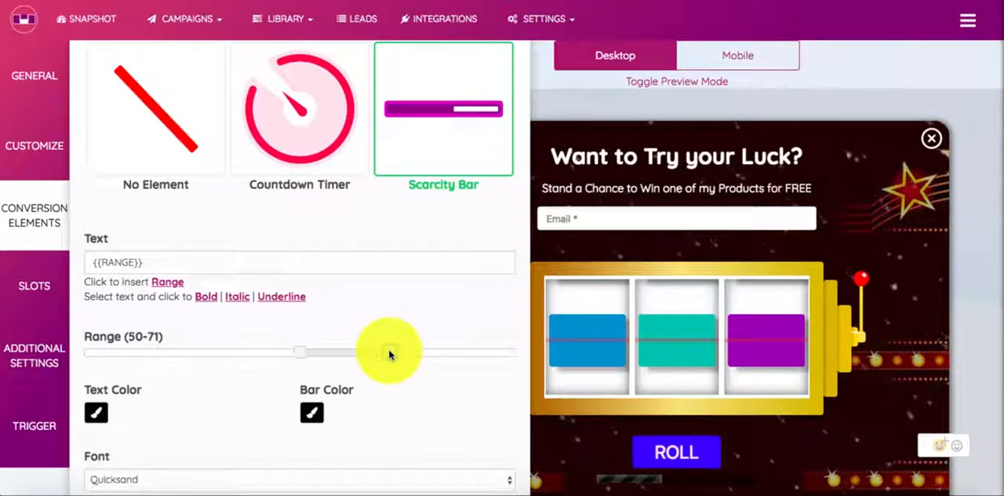
{"action": "left_click_drag", "start_coordinate": [299, 353], "coordinate": [264, 357]}
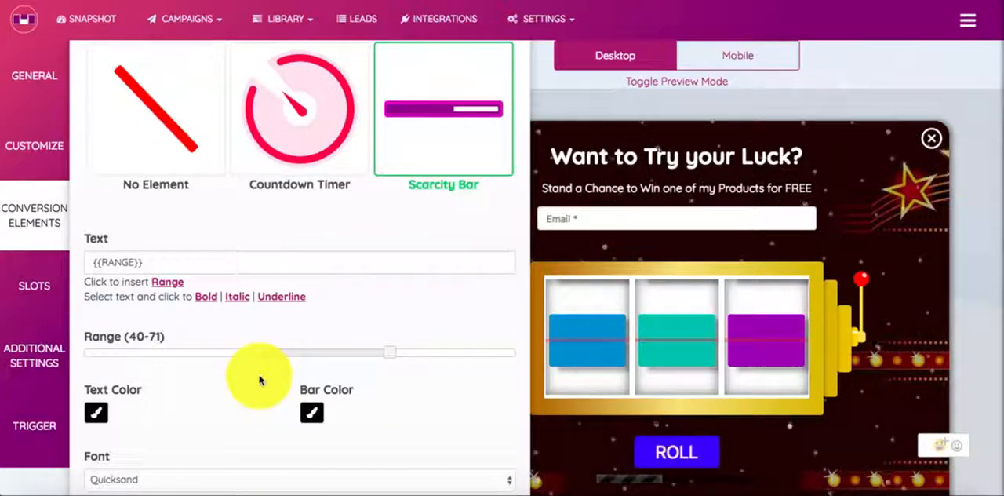
Step: Complete the scarcity bar text as "{{RANGE}} People Already Claimed the Giveaway"
{"action": "left_click", "coordinate": [175, 260]}
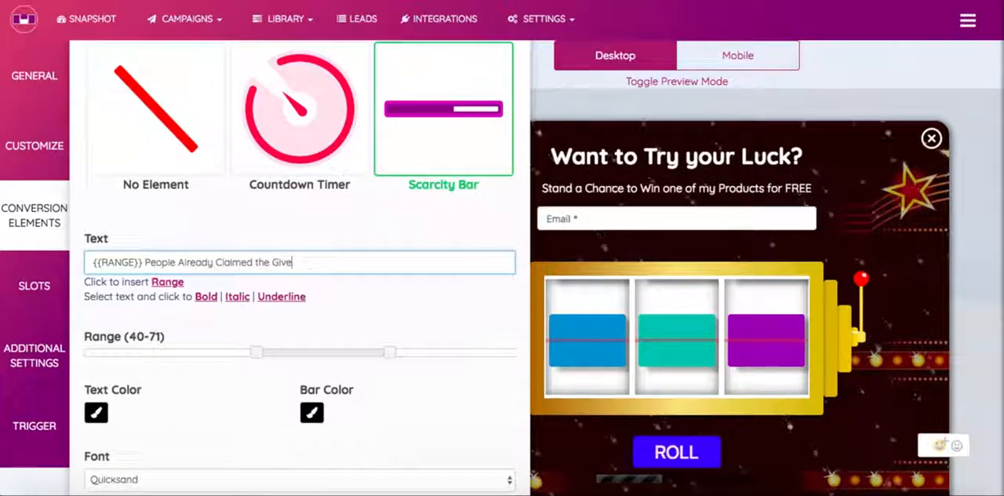
{"action": "type", "text": "y"}
{"action": "left_click", "coordinate": [311, 335]}
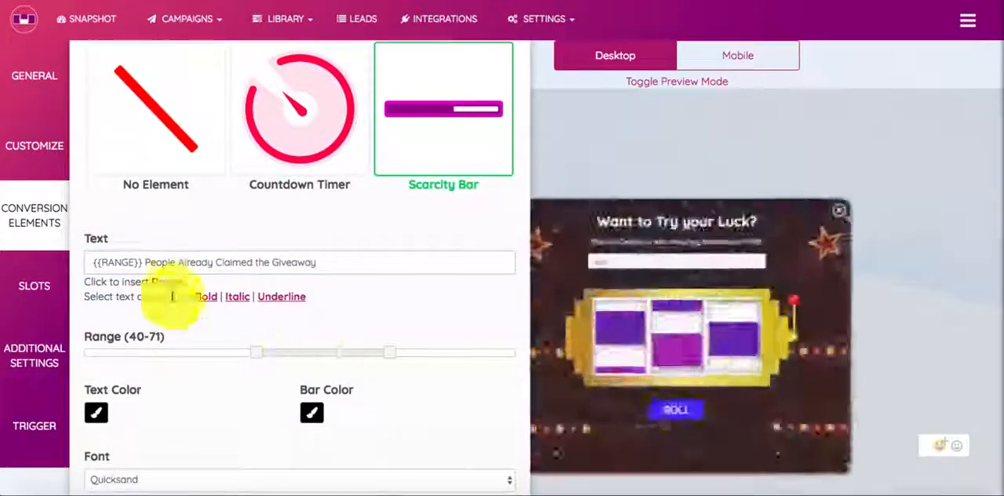
Step: Change the scarcity bar's text color to white
{"action": "scroll", "coordinate": [531, 350], "scroll_direction": "down", "scroll_amount": 3}
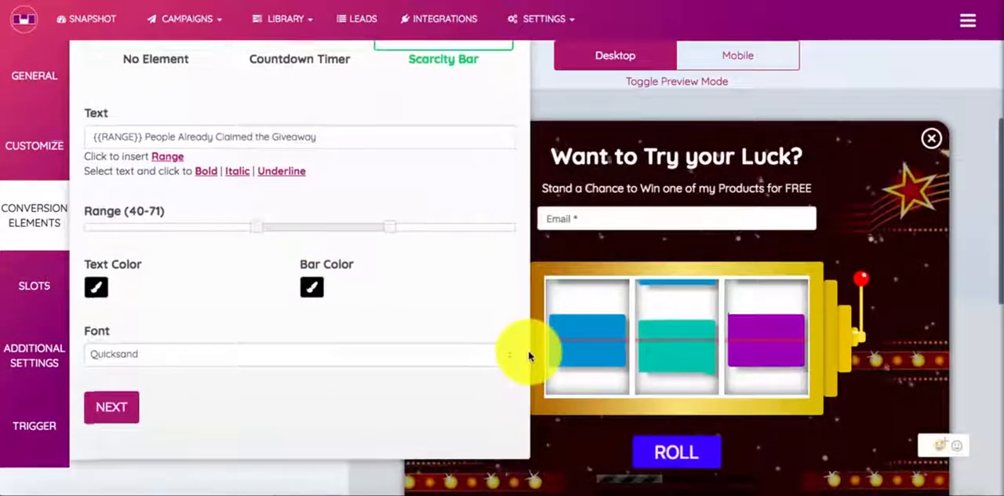
{"action": "scroll", "coordinate": [94, 327], "scroll_direction": "up", "scroll_amount": 1}
{"action": "left_click", "coordinate": [94, 318]}
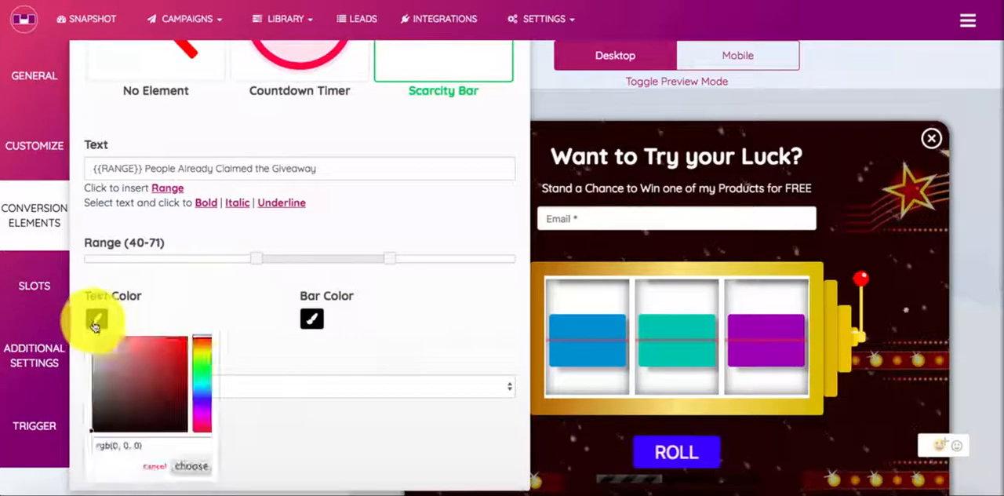
{"action": "left_click_drag", "start_coordinate": [86, 328], "coordinate": [53, 287]}
{"action": "left_click", "coordinate": [200, 469]}
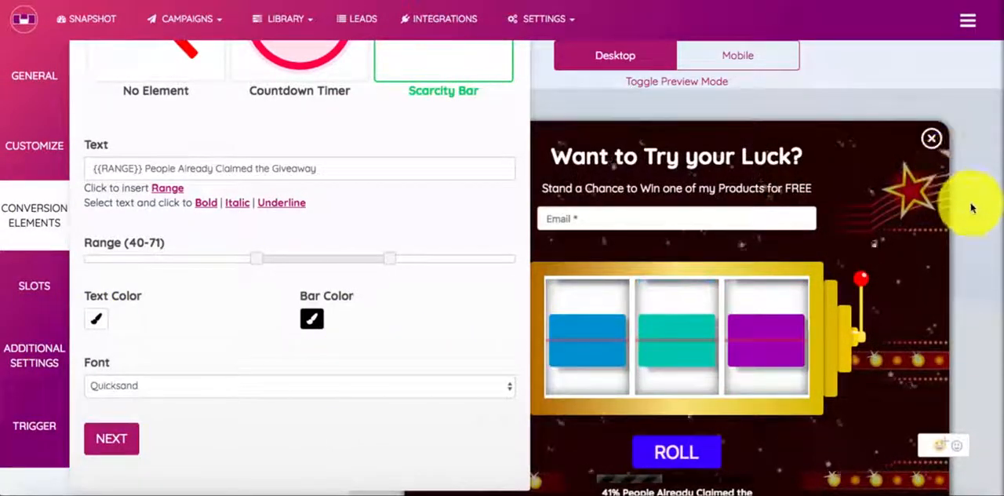
Step: Examine the scarcity bar and its text in the full popup using preview mode, and return to the conversion elements settings
{"action": "scroll", "coordinate": [970, 208], "scroll_direction": "down", "scroll_amount": 1}
{"action": "scroll", "coordinate": [971, 208], "scroll_direction": "up", "scroll_amount": 2}
{"action": "left_click", "coordinate": [706, 82]}
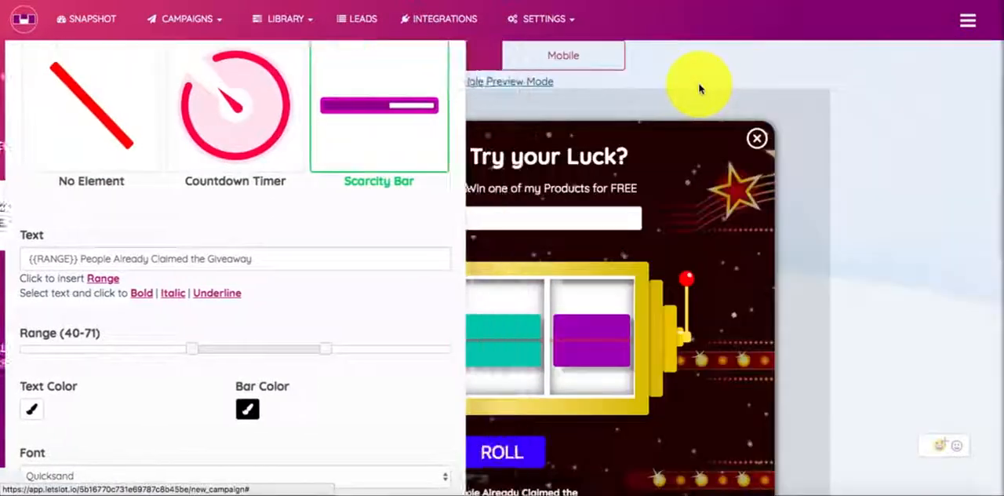
{"action": "scroll", "coordinate": [749, 214], "scroll_direction": "down", "scroll_amount": 2}
{"action": "scroll", "coordinate": [748, 214], "scroll_direction": "up", "scroll_amount": 1}
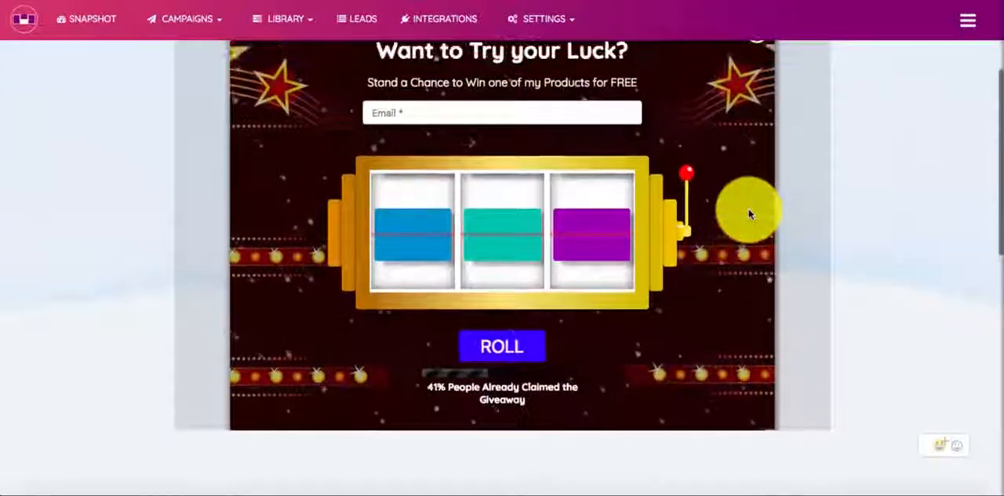
{"action": "scroll", "coordinate": [751, 208], "scroll_direction": "up", "scroll_amount": 1}
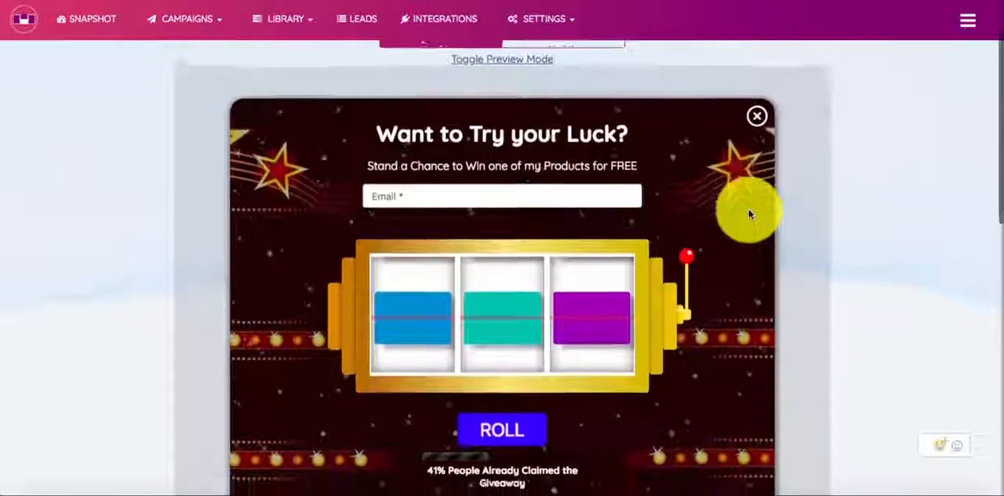
{"action": "scroll", "coordinate": [750, 209], "scroll_direction": "down", "scroll_amount": 1}
{"action": "scroll", "coordinate": [504, 101], "scroll_direction": "up", "scroll_amount": 3}
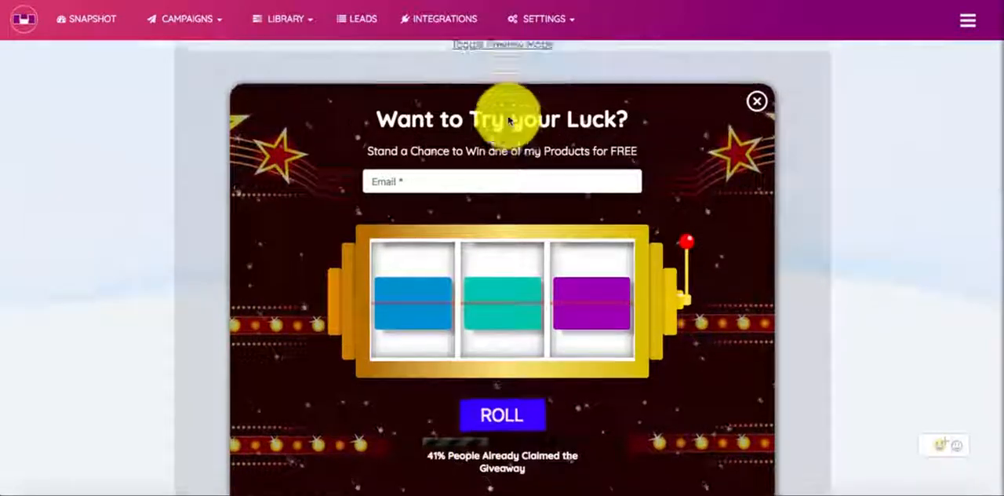
{"action": "left_click", "coordinate": [552, 121]}
{"action": "left_click", "coordinate": [465, 121]}
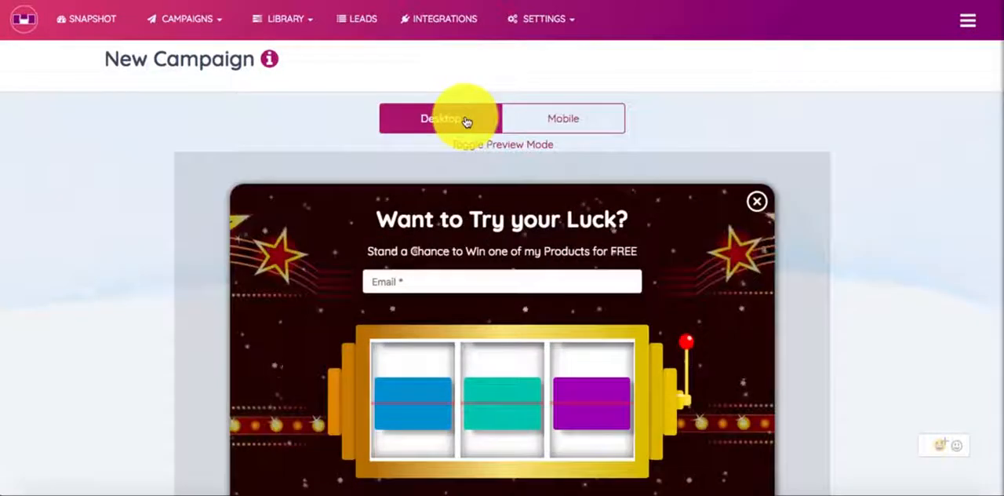
{"action": "left_click", "coordinate": [480, 146]}
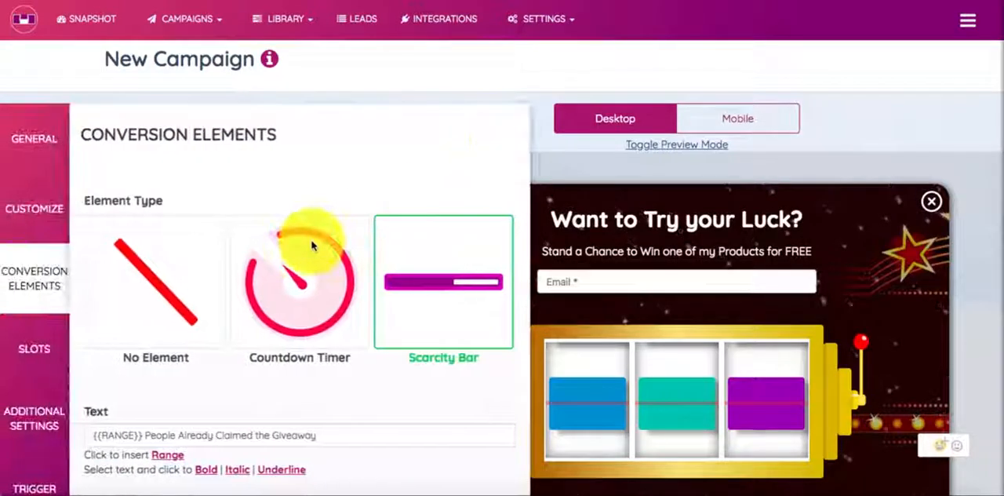
Step: Set the scarcity bar's bar color to red
{"action": "scroll", "coordinate": [311, 246], "scroll_direction": "down", "scroll_amount": 2}
{"action": "scroll", "coordinate": [312, 245], "scroll_direction": "down", "scroll_amount": 4}
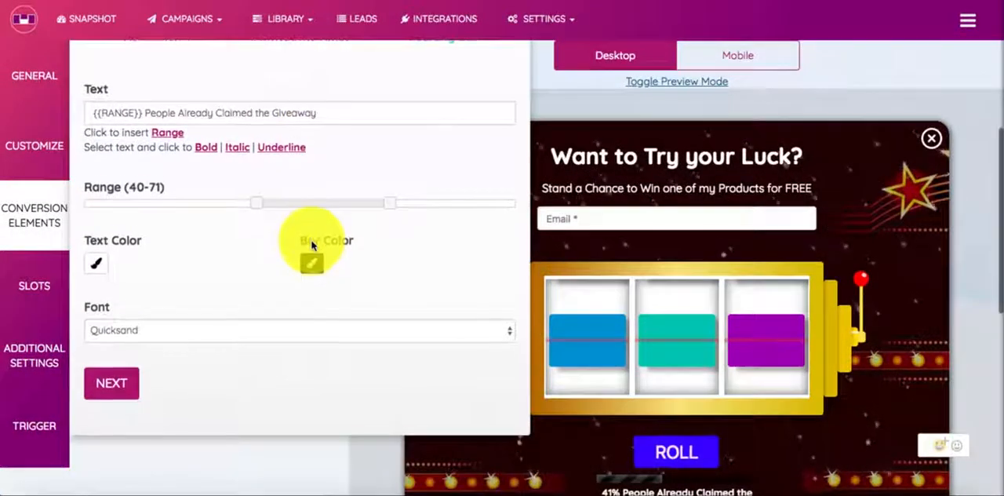
{"action": "left_click", "coordinate": [312, 255]}
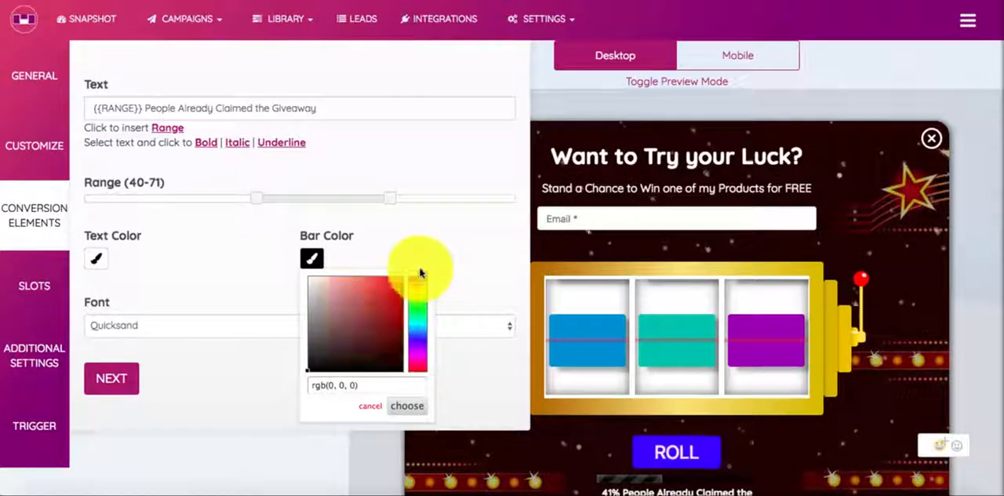
{"action": "left_click", "coordinate": [401, 279]}
{"action": "left_click", "coordinate": [432, 237]}
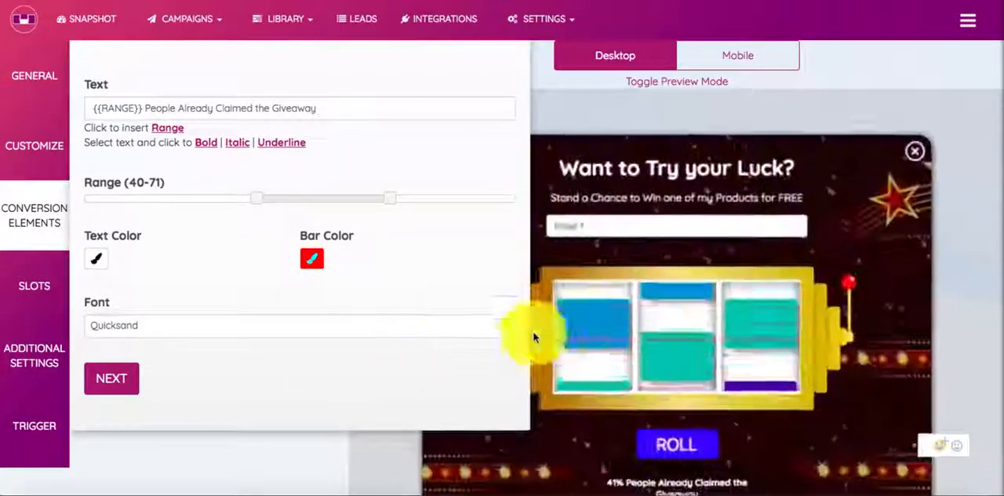
{"action": "scroll", "coordinate": [574, 340], "scroll_direction": "down", "scroll_amount": 1}
{"action": "scroll", "coordinate": [573, 340], "scroll_direction": "up", "scroll_amount": 1}
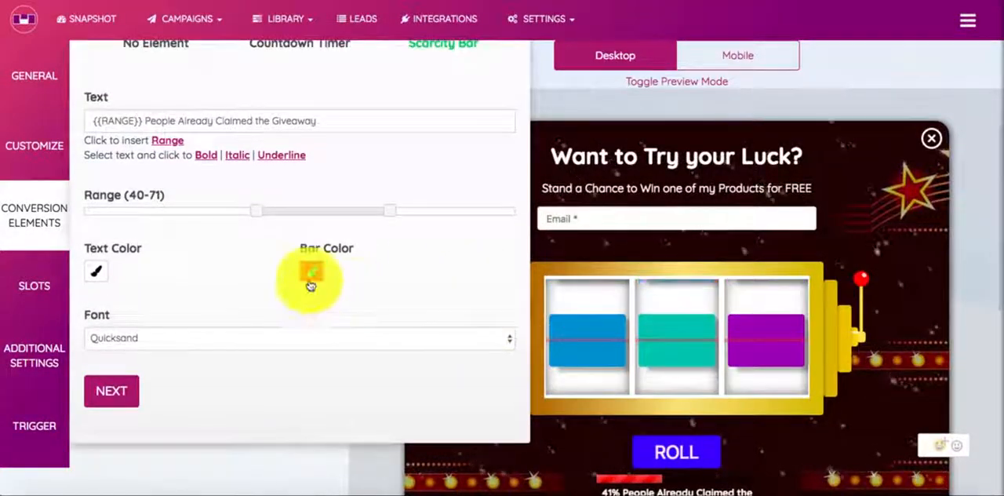
Step: Set the scarcity bar's bar color to yellow
{"action": "left_click", "coordinate": [311, 275]}
{"action": "left_click", "coordinate": [421, 307]}
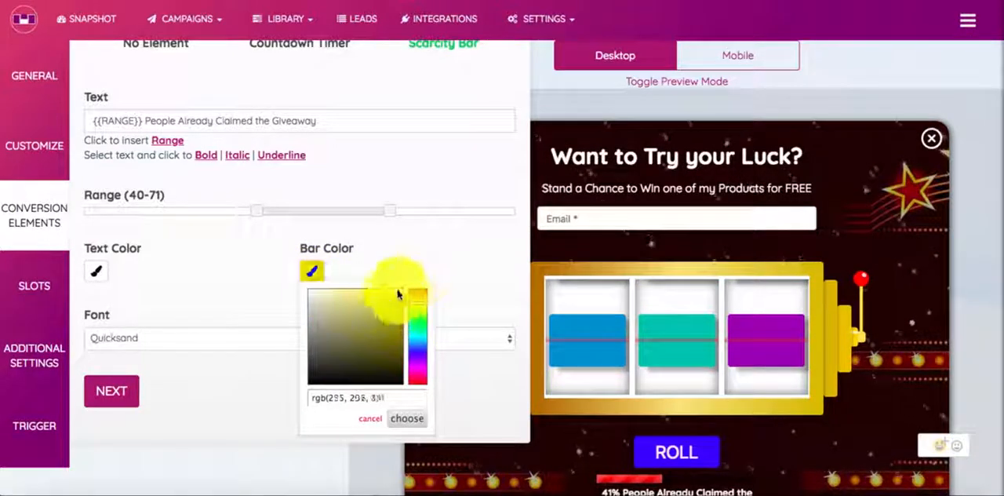
{"action": "left_click", "coordinate": [398, 424]}
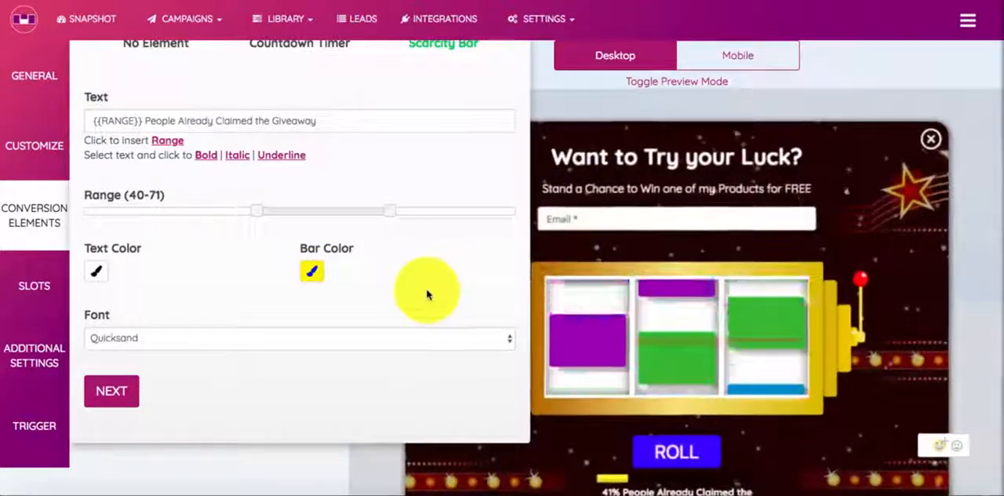
Step: Continue to the Slots settings and check the whole popup in preview mode before returning to the slot list
{"action": "left_click", "coordinate": [112, 390]}
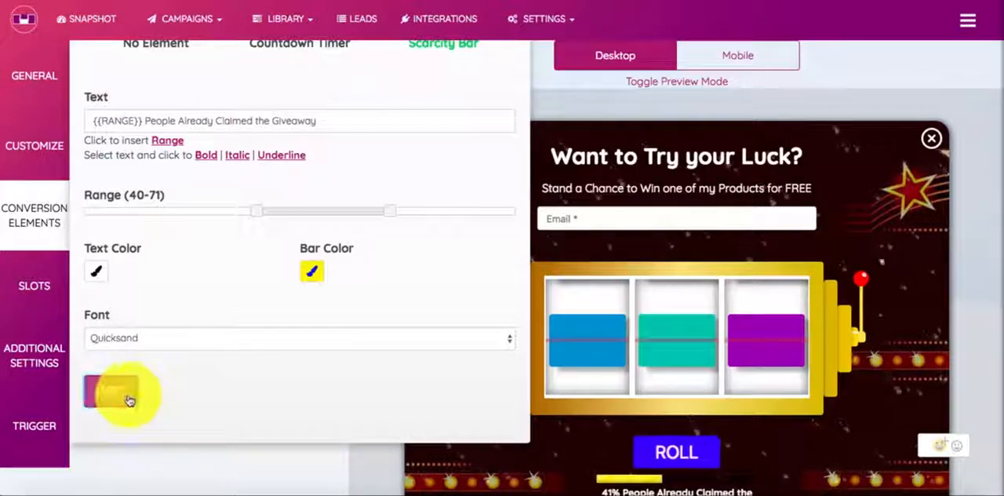
{"action": "scroll", "coordinate": [294, 320], "scroll_direction": "down", "scroll_amount": 1}
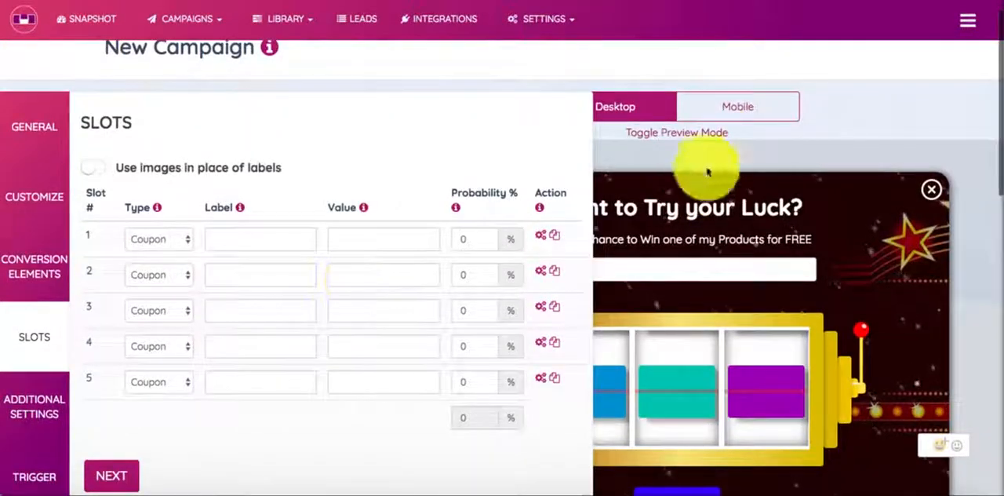
{"action": "left_click", "coordinate": [700, 132]}
{"action": "scroll", "coordinate": [710, 261], "scroll_direction": "down", "scroll_amount": 2}
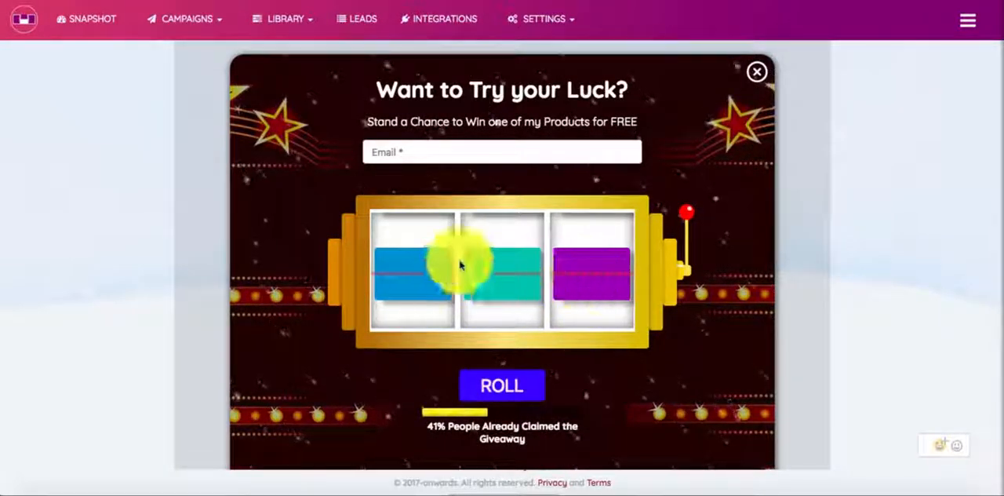
{"action": "scroll", "coordinate": [514, 153], "scroll_direction": "up", "scroll_amount": 2}
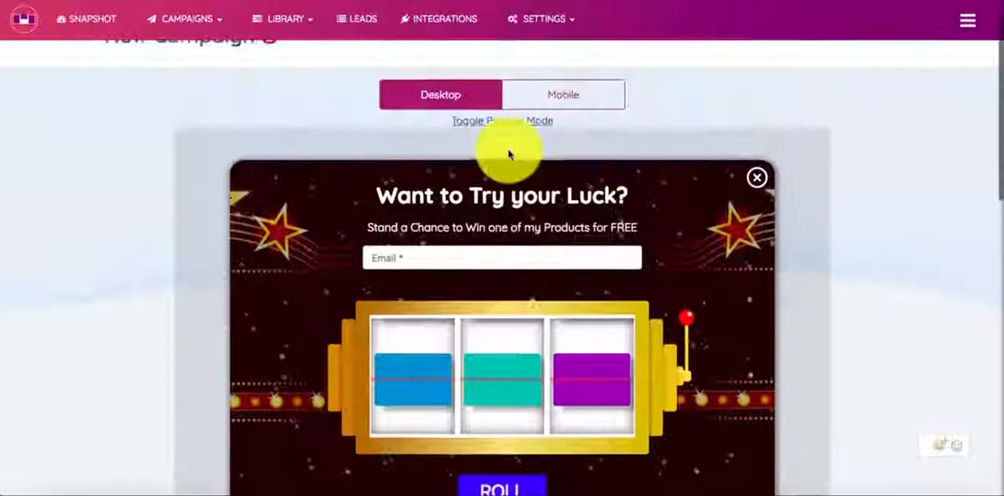
{"action": "left_click", "coordinate": [511, 123]}
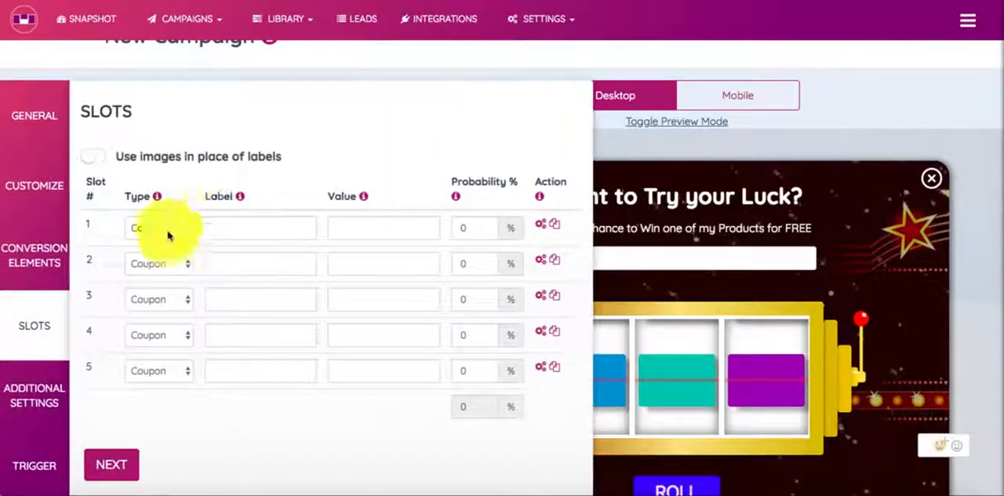
{"action": "left_click", "coordinate": [89, 162]}
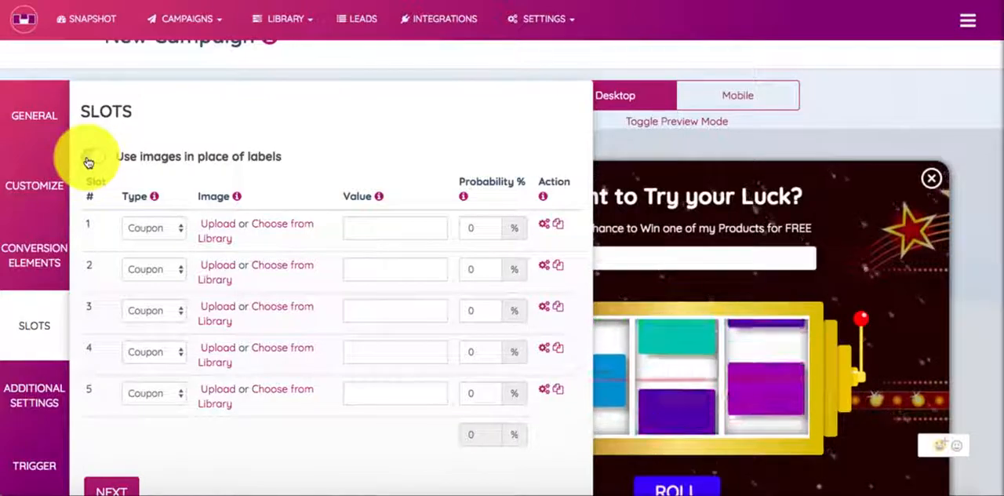
{"action": "left_click", "coordinate": [93, 159]}
{"action": "left_click", "coordinate": [245, 224]}
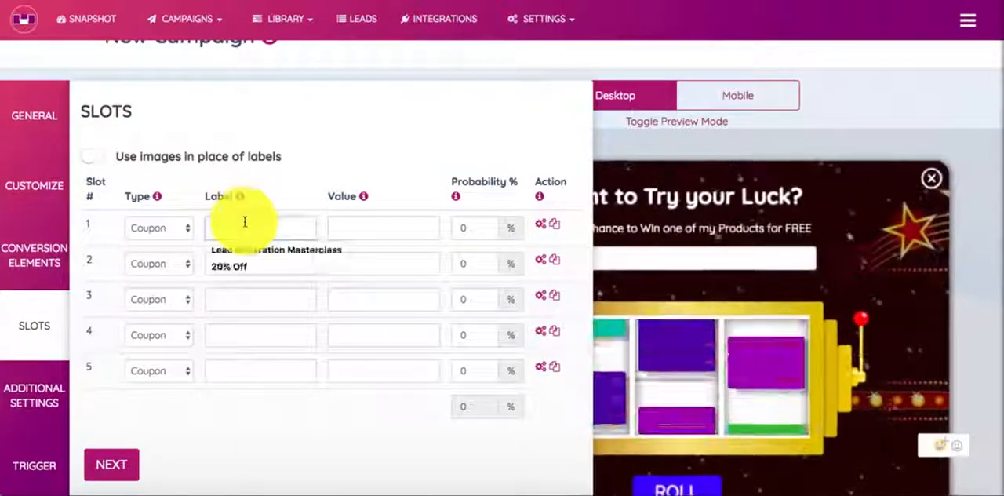
{"action": "left_click", "coordinate": [322, 188]}
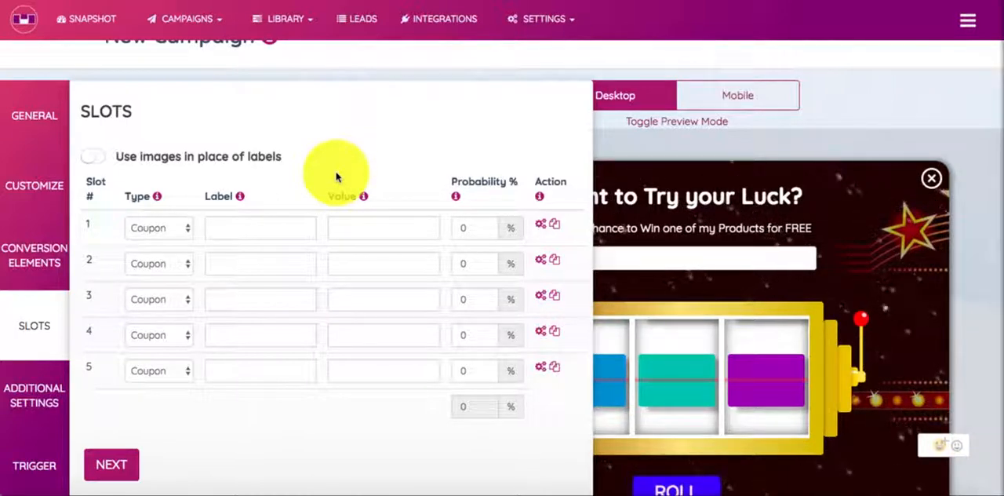
Step: Try images in place of slot labels, check the media library for slot 1, and switch back to text labels
{"action": "left_click", "coordinate": [95, 163]}
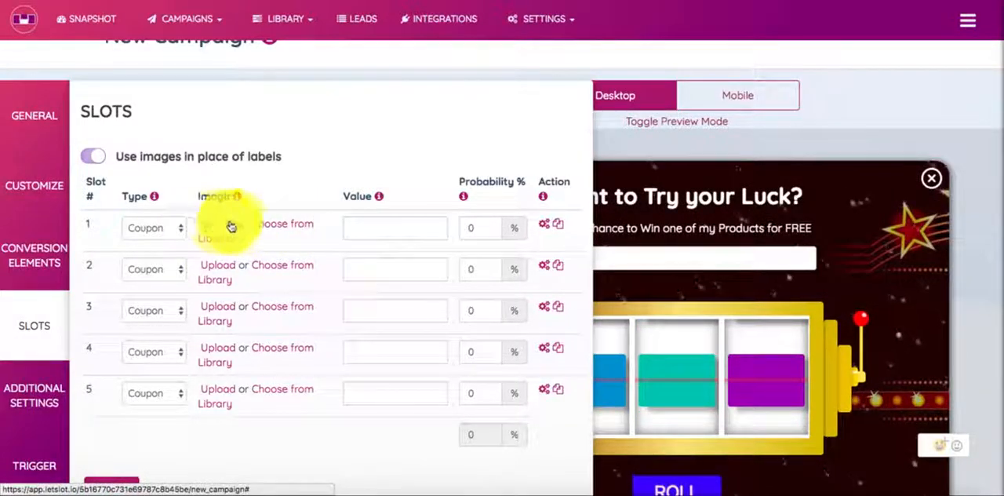
{"action": "left_click", "coordinate": [287, 225]}
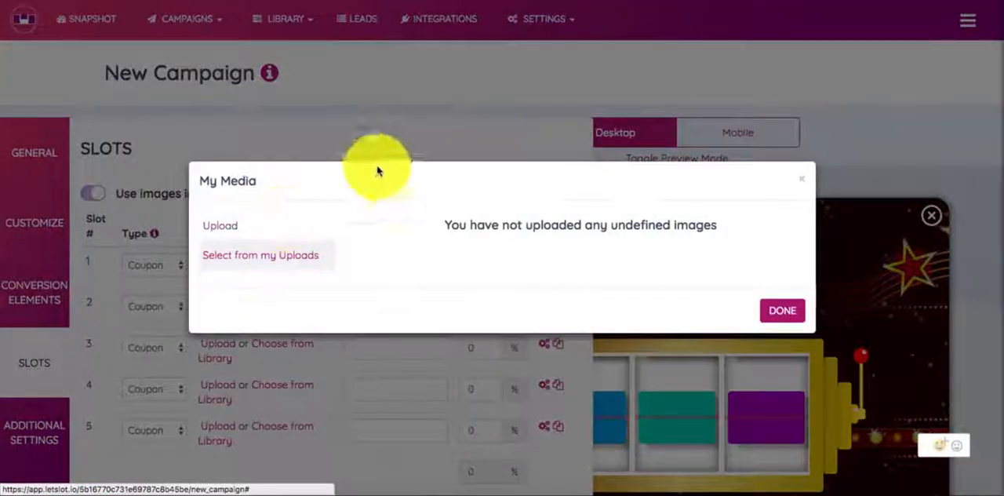
{"action": "left_click", "coordinate": [780, 312]}
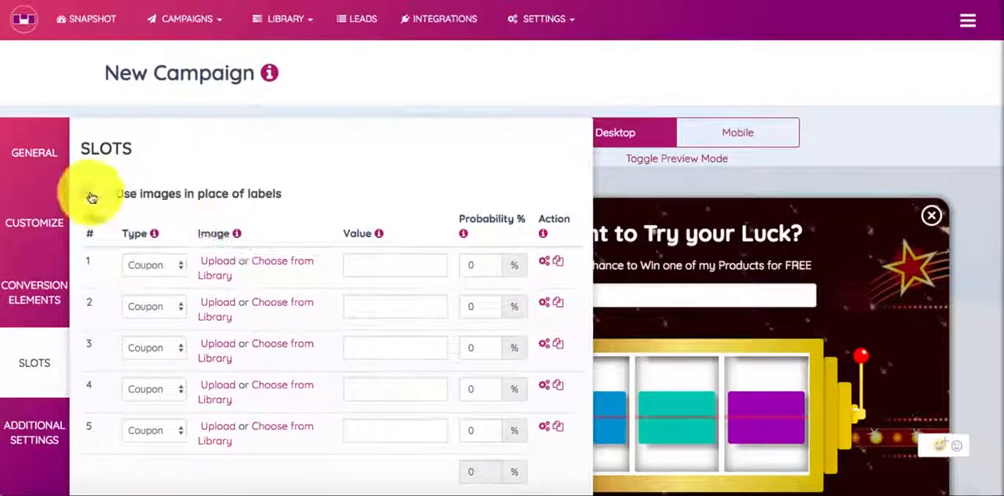
{"action": "left_click", "coordinate": [92, 194]}
Step: Make slot 1 a Free Product slot labelled "SMM Course"
{"action": "left_click", "coordinate": [150, 268]}
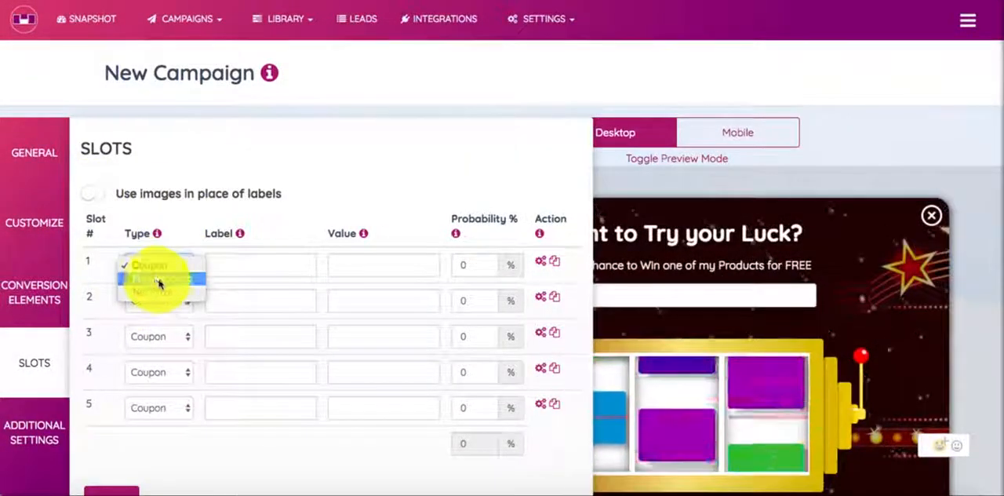
{"action": "left_click", "coordinate": [158, 279]}
{"action": "left_click", "coordinate": [235, 264]}
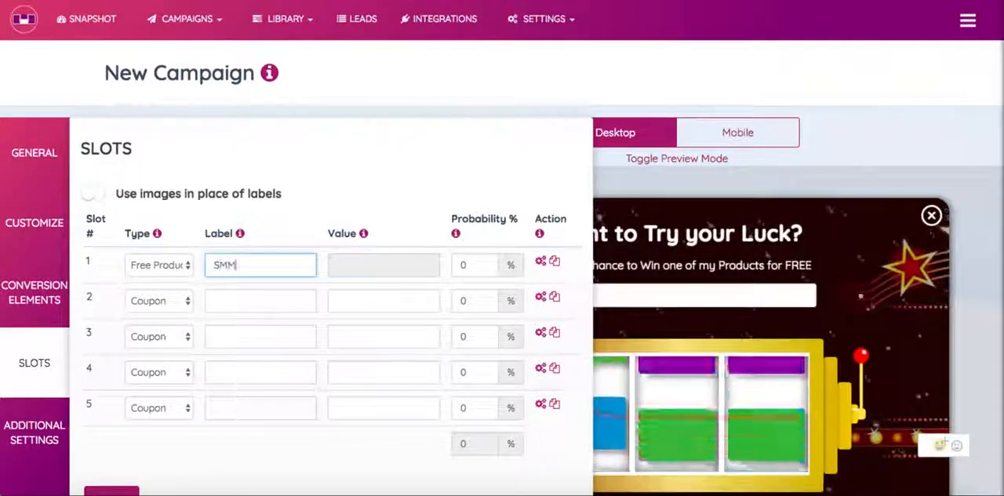
{"action": "type", "text": "SMM Course"}
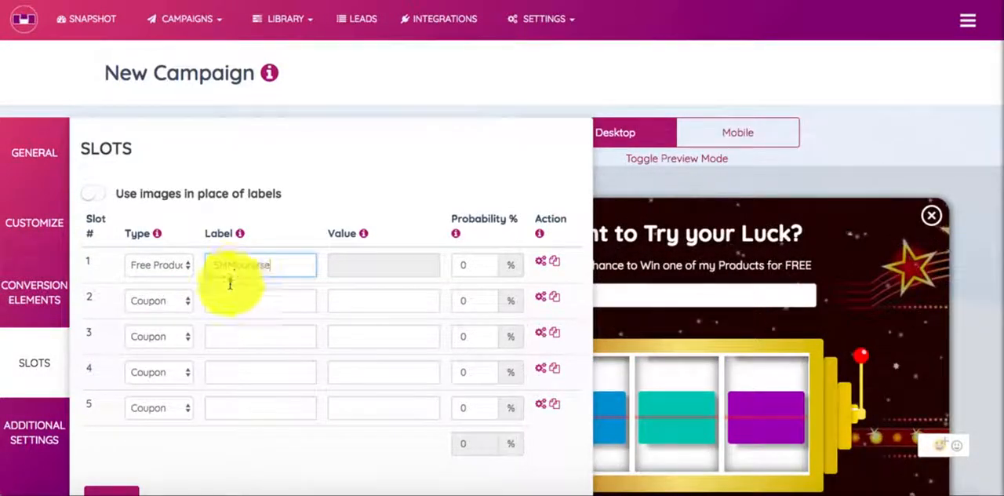
Step: Label slot 2 "AdsLIFT" and slot 3 "Affiliate Course"
{"action": "left_click", "coordinate": [227, 298]}
{"action": "type", "text": "Ads"}
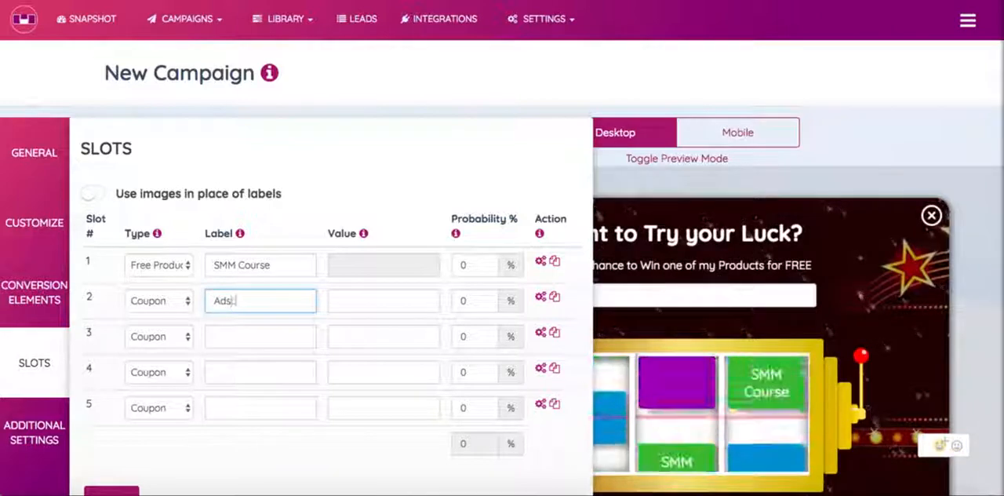
{"action": "type", "text": "LIFT"}
{"action": "left_click", "coordinate": [228, 332]}
{"action": "type", "text": "Affiliate C"}
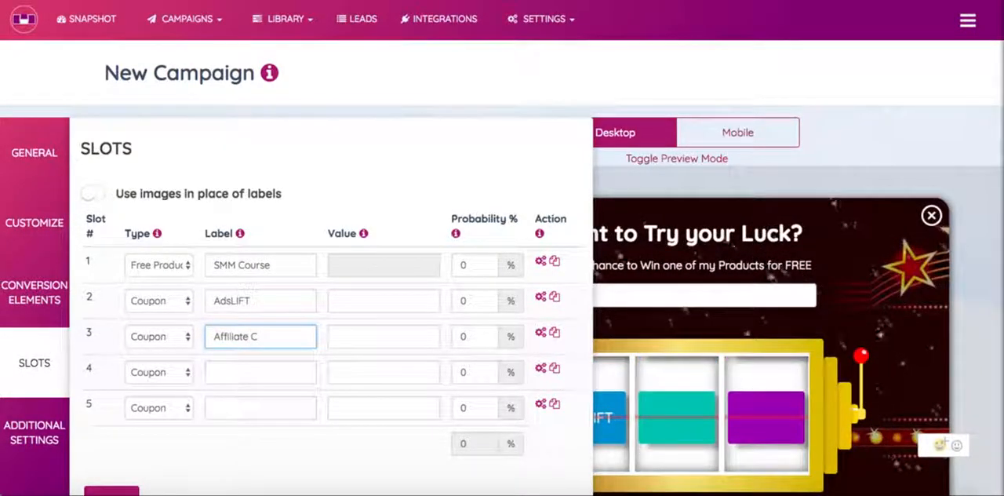
{"action": "type", "text": "ours"}
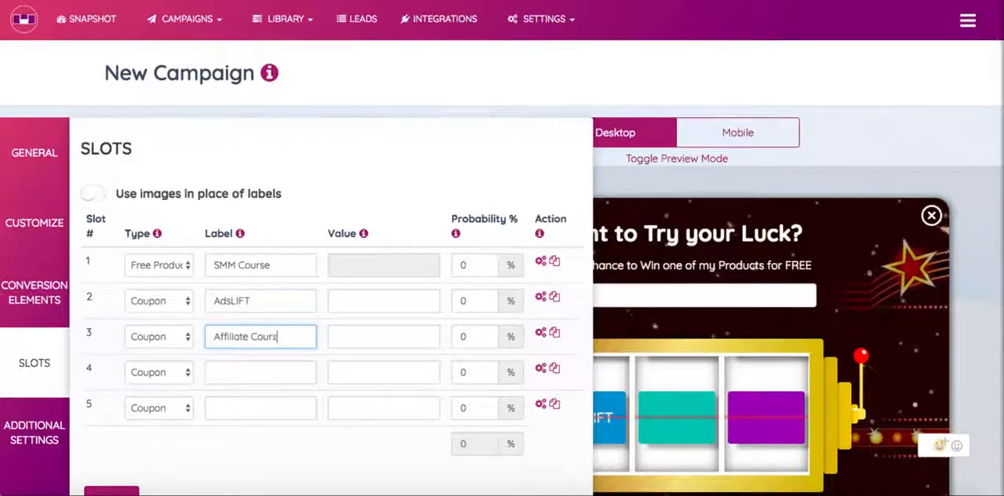
{"action": "type", "text": "e"}
Step: Label slot 4 "Lead Gen Course" and slot 5 "Email Ebook"
{"action": "left_click", "coordinate": [227, 371]}
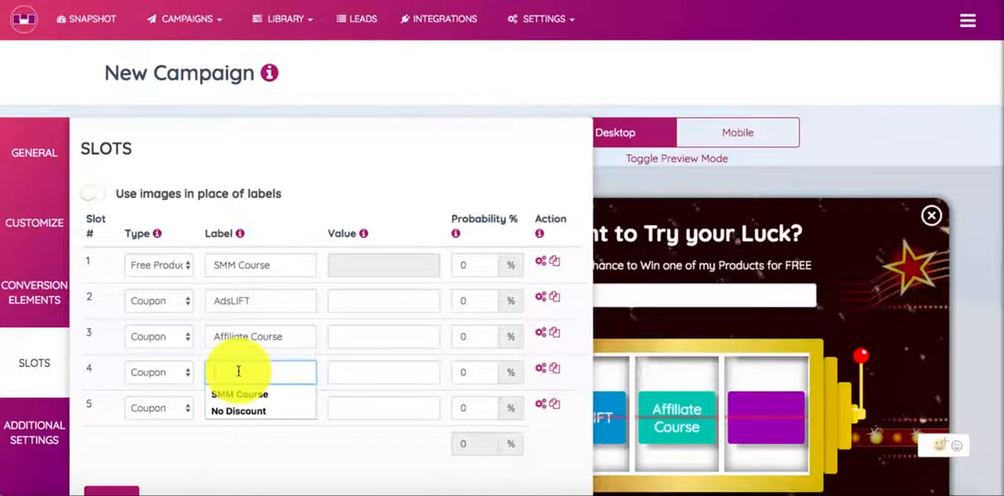
{"action": "type", "text": "Lead"}
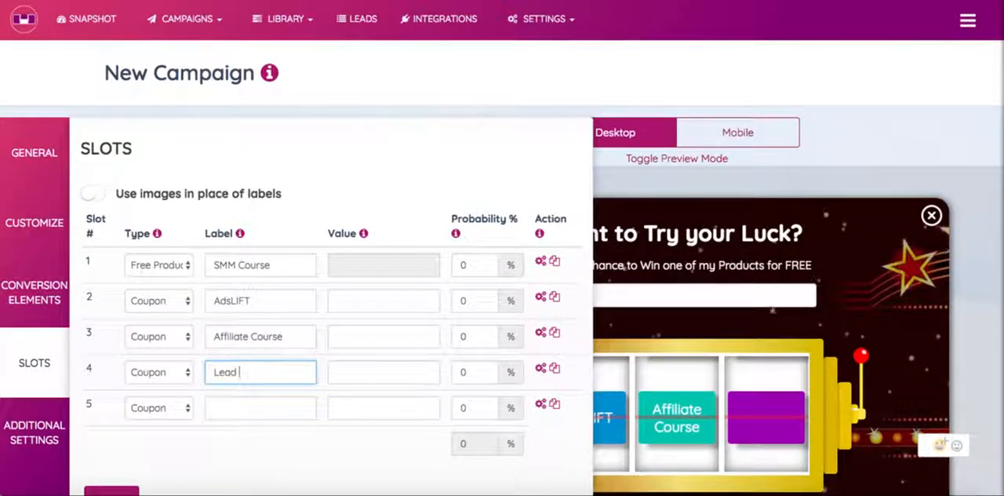
{"action": "type", "text": " Gen Cou"}
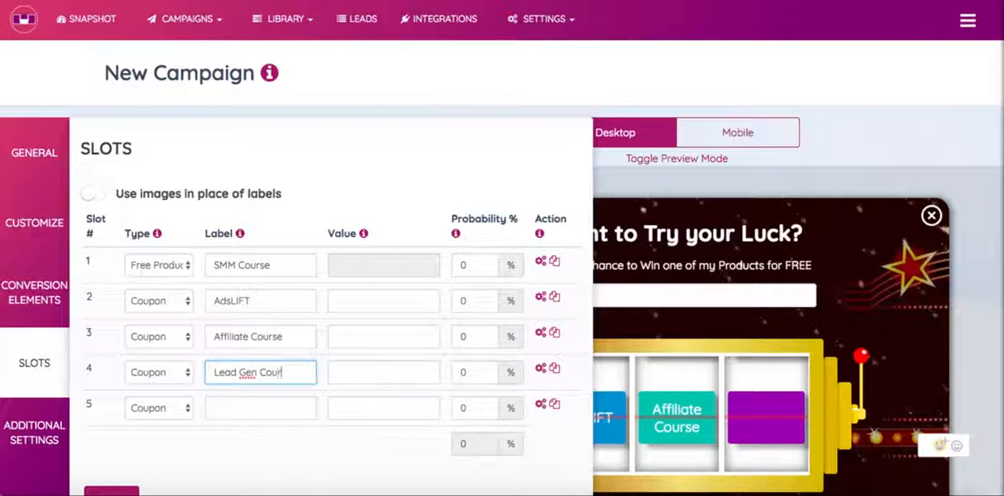
{"action": "type", "text": "rse"}
{"action": "left_click", "coordinate": [244, 407]}
{"action": "scroll", "coordinate": [245, 411], "scroll_direction": "down", "scroll_amount": 1}
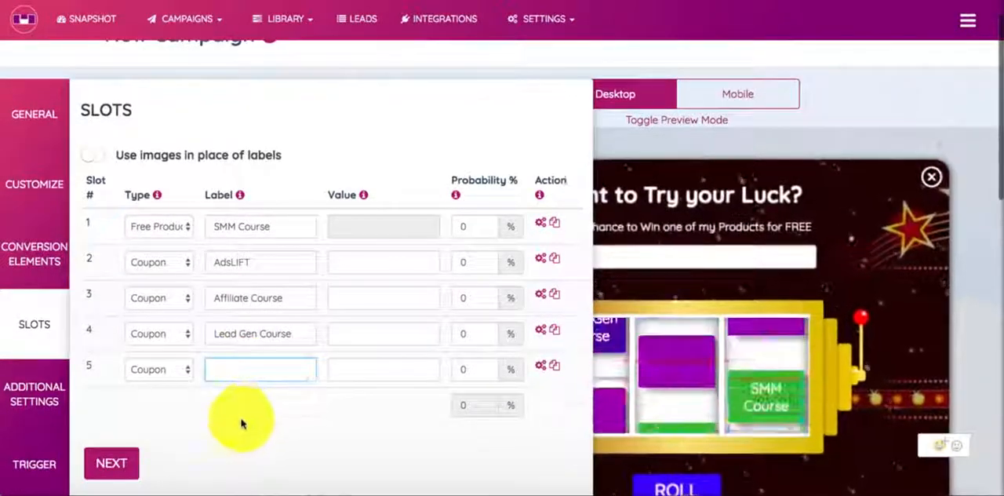
{"action": "left_click", "coordinate": [241, 370]}
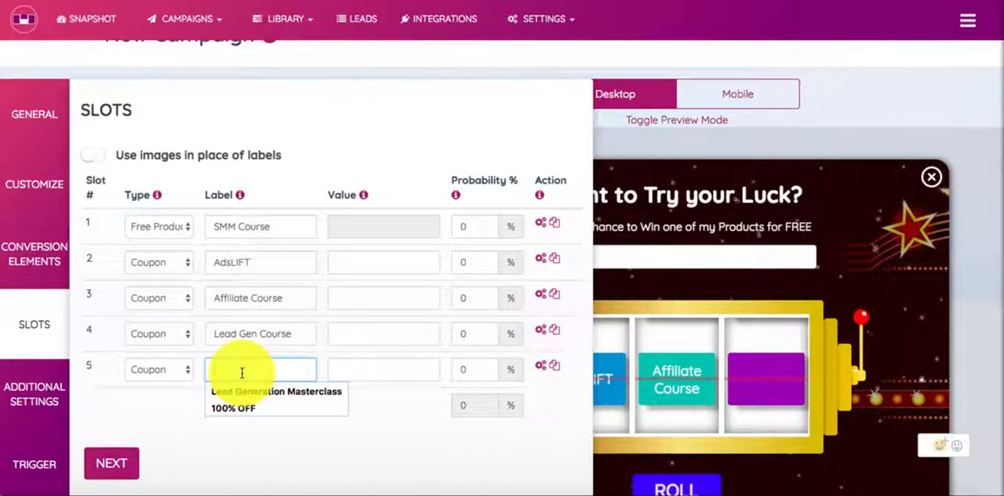
{"action": "type", "text": "Email Eboo"}
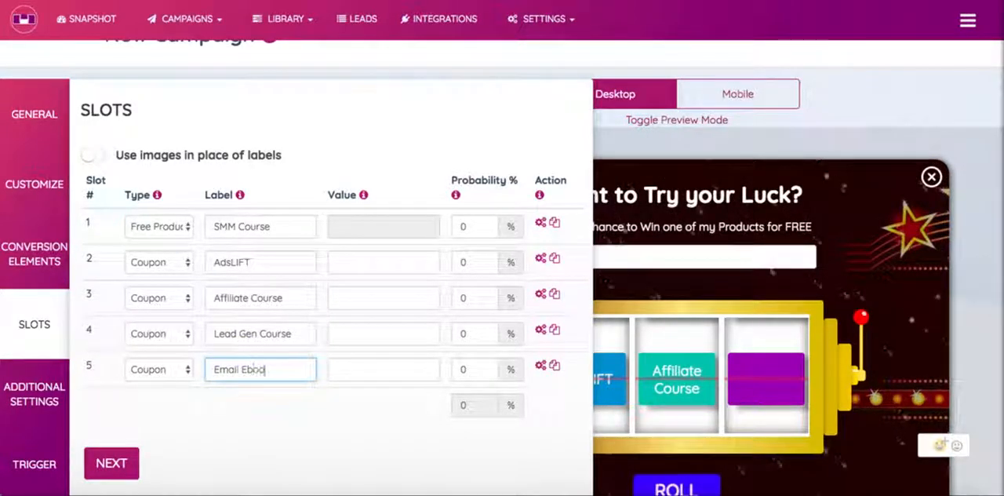
{"action": "type", "text": "k"}
{"action": "left_click", "coordinate": [278, 408]}
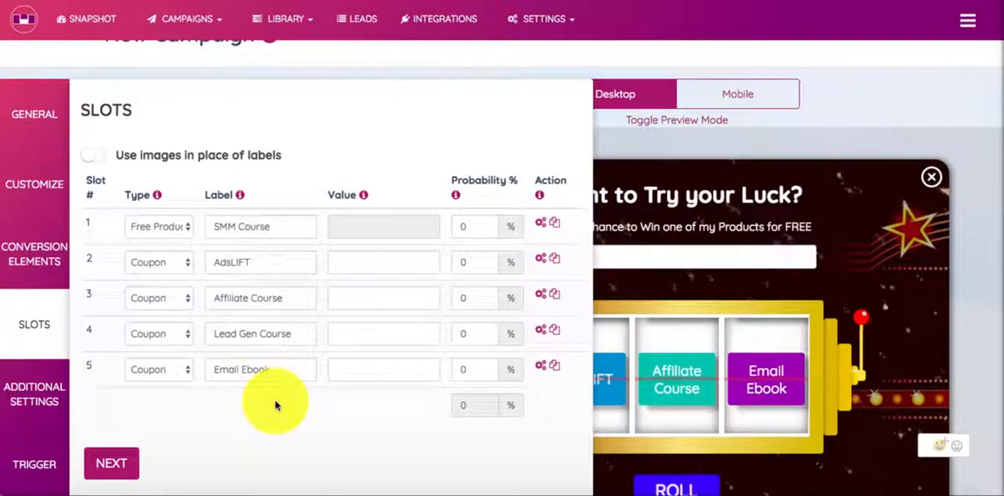
Step: Change the type of slots 2 through 5 to Free Product
{"action": "left_click", "coordinate": [156, 262]}
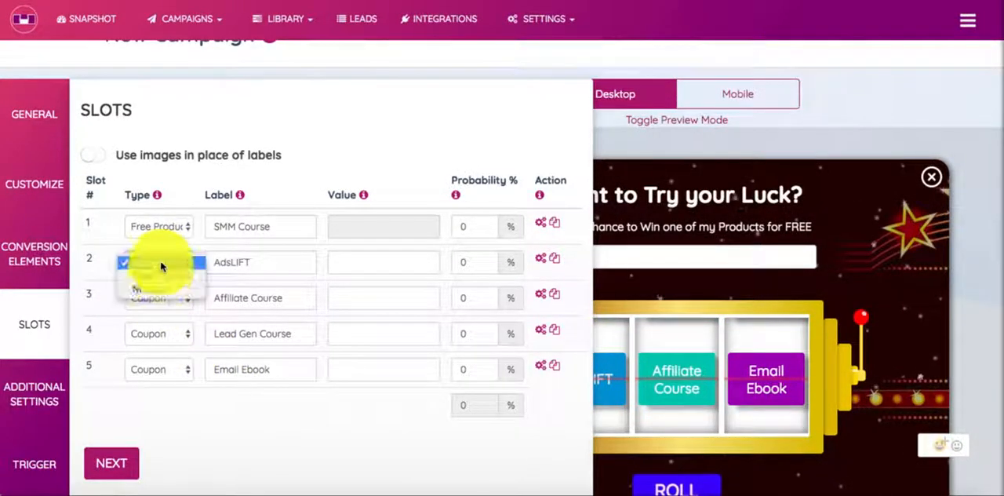
{"action": "left_click", "coordinate": [165, 276]}
{"action": "left_click", "coordinate": [157, 298]}
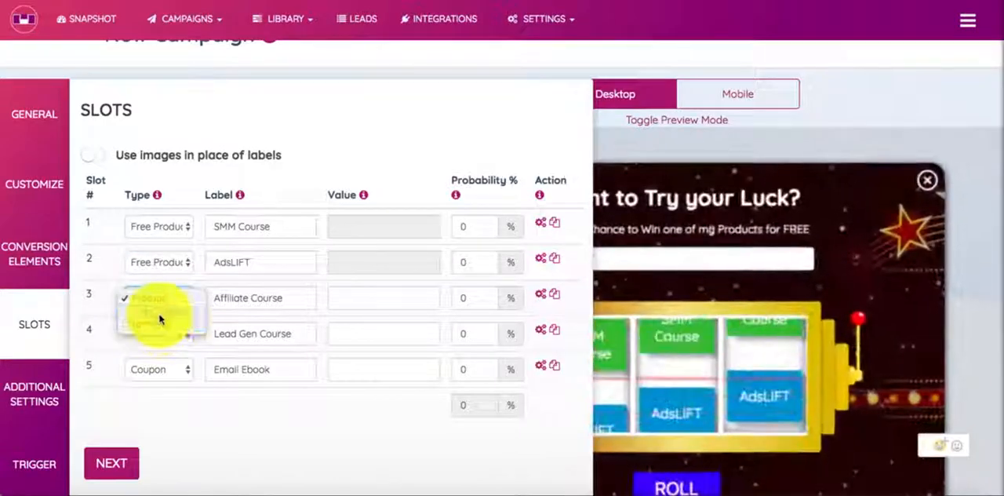
{"action": "left_click", "coordinate": [161, 313]}
{"action": "left_click", "coordinate": [159, 345]}
{"action": "left_click", "coordinate": [162, 338]}
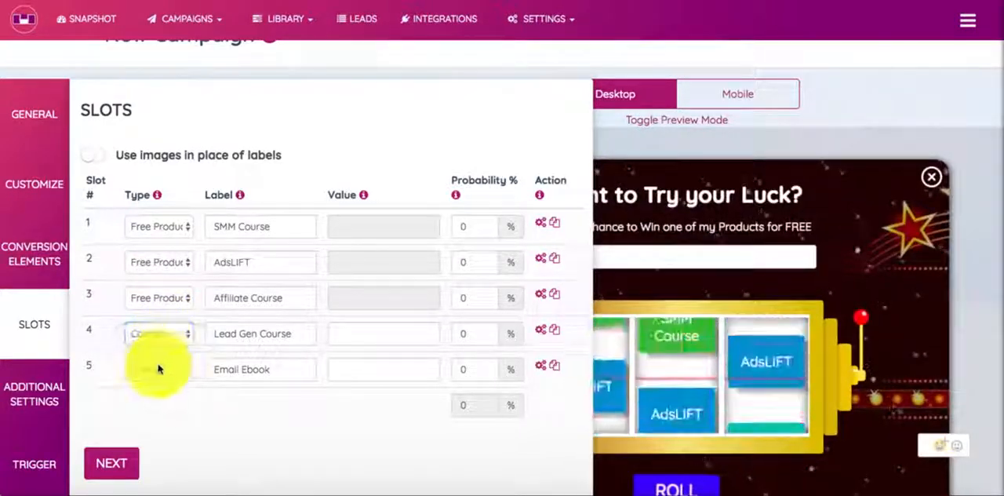
{"action": "left_click", "coordinate": [157, 369]}
{"action": "left_click", "coordinate": [157, 383]}
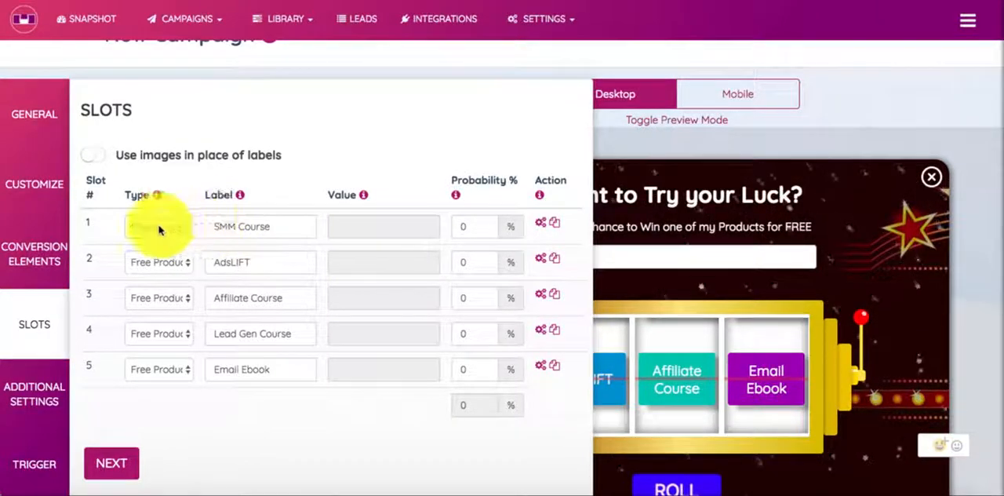
Step: Give slot 1 a 100% probability and set its win CTA button text to "Claim Access for your SMM Course"
{"action": "left_click", "coordinate": [473, 225]}
{"action": "type", "text": "100"}
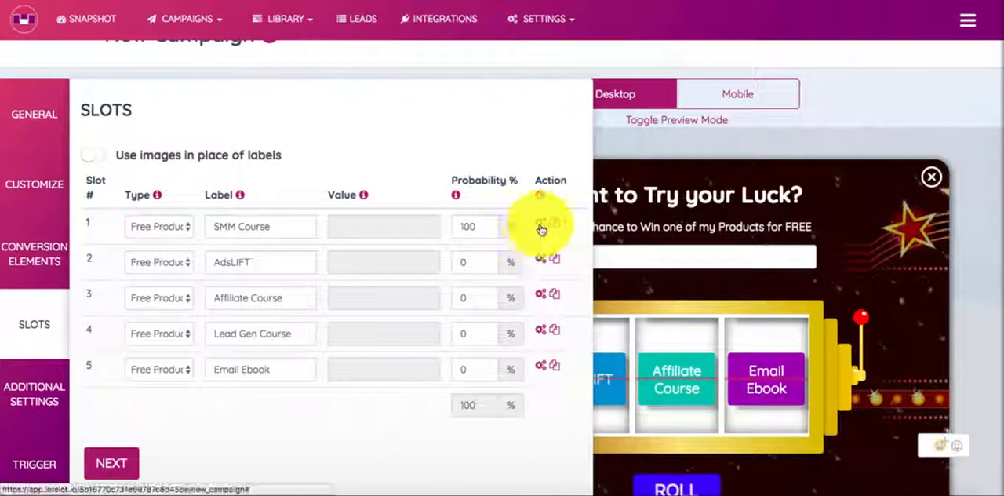
{"action": "left_click", "coordinate": [540, 226]}
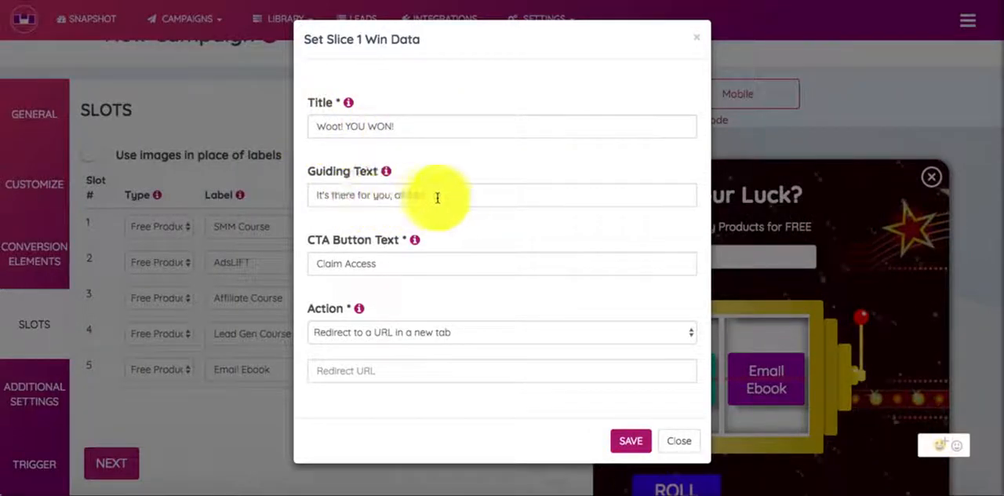
{"action": "left_click", "coordinate": [405, 263]}
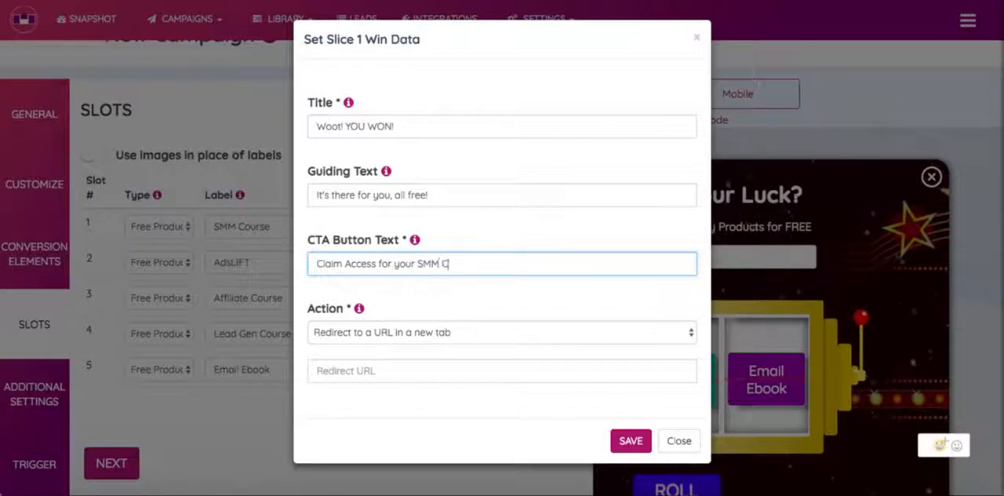
{"action": "type", "text": "for your SMM Course"}
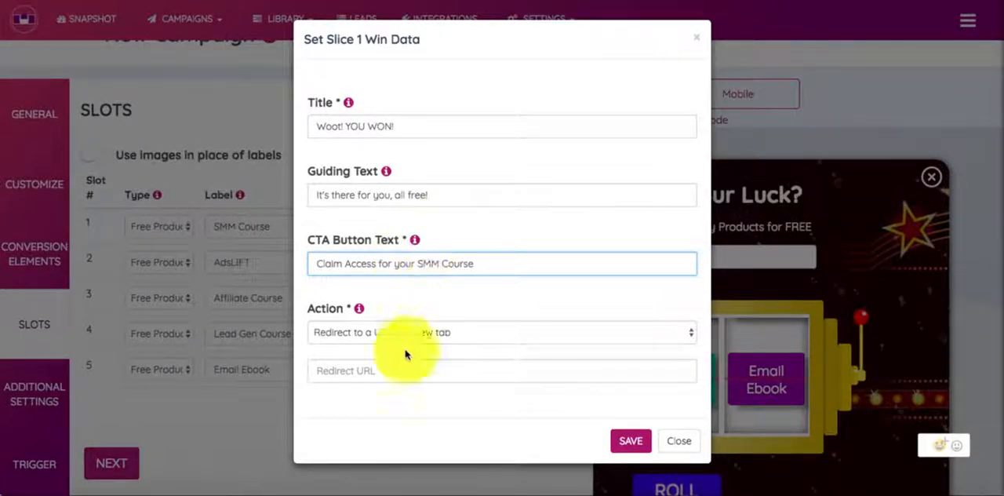
Step: Set slot 1's win action to Redirect to a new URL, fill in the suggested ThriveCart course link, and save the win data
{"action": "left_click", "coordinate": [431, 337]}
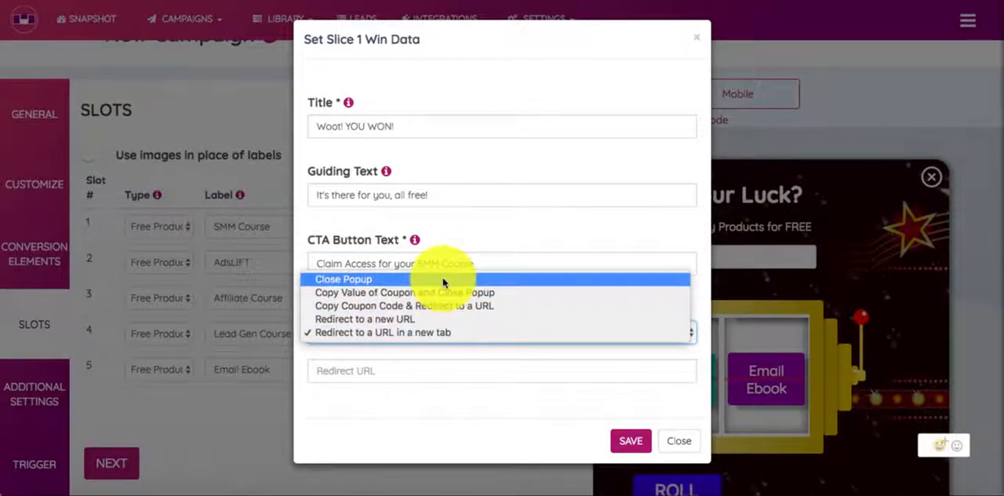
{"action": "left_click", "coordinate": [481, 319]}
{"action": "left_click", "coordinate": [466, 333]}
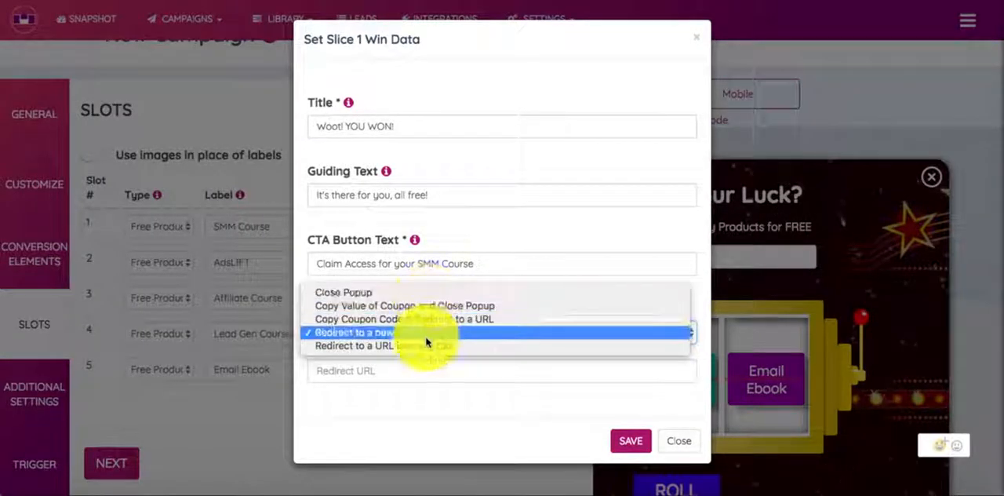
{"action": "left_click", "coordinate": [428, 335]}
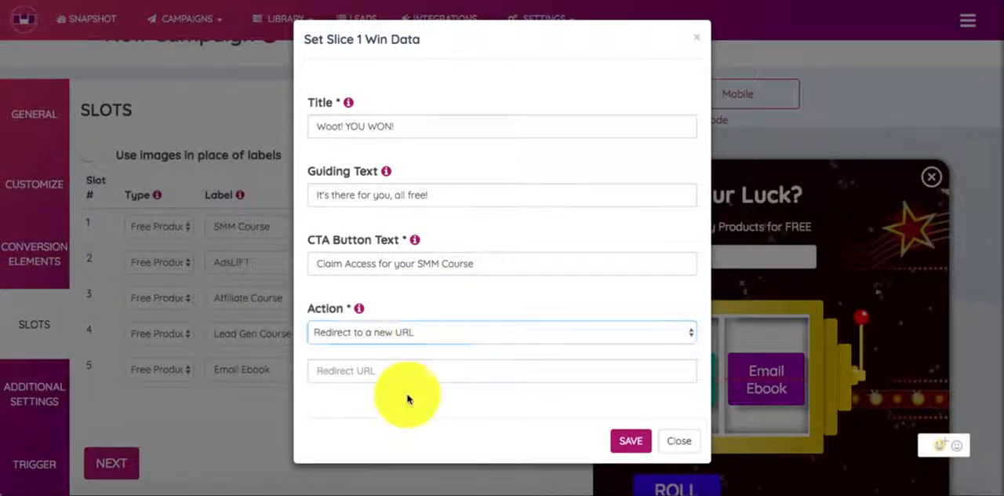
{"action": "left_click", "coordinate": [392, 371]}
{"action": "left_click", "coordinate": [394, 392]}
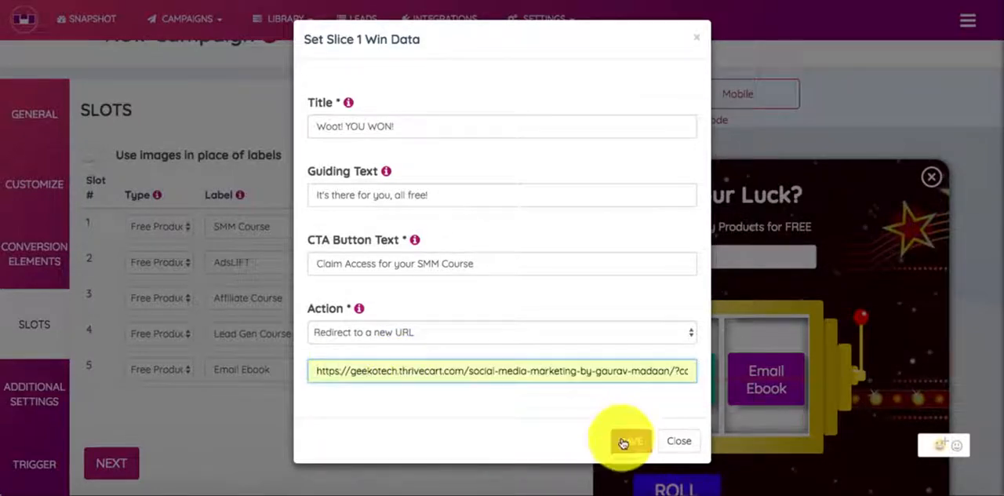
{"action": "left_click", "coordinate": [624, 439]}
{"action": "left_click", "coordinate": [406, 157]}
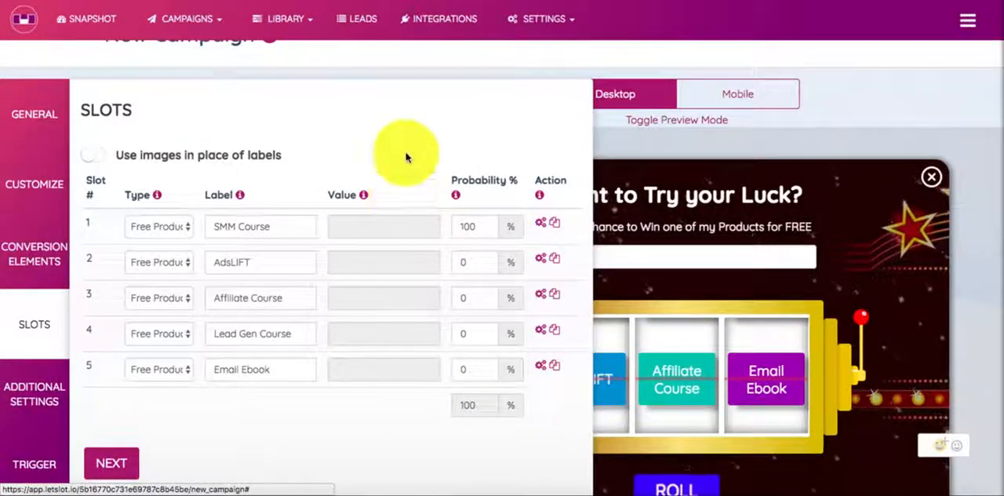
Step: Review the win action options for slot 1 again, keep Redirect to a new URL, and save
{"action": "scroll", "coordinate": [397, 152], "scroll_direction": "down", "scroll_amount": 1}
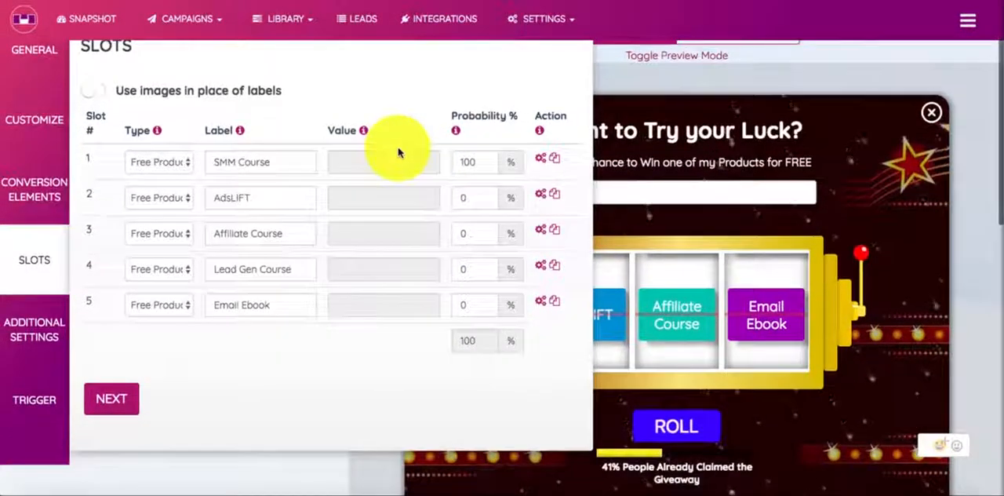
{"action": "left_click", "coordinate": [535, 160]}
{"action": "left_click", "coordinate": [414, 327]}
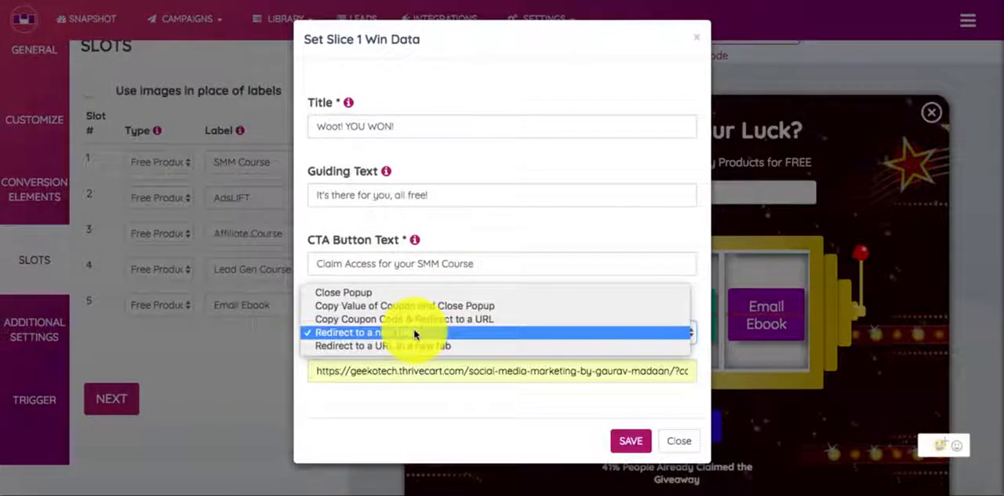
{"action": "left_click", "coordinate": [414, 331]}
{"action": "left_click", "coordinate": [625, 439]}
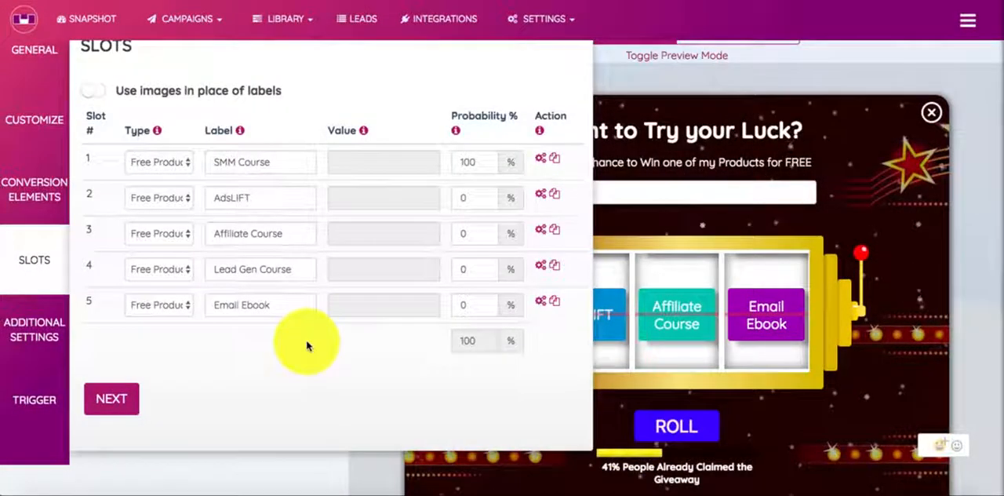
Step: Go to the Trigger settings, keep Contains as the include condition, and add several more include rules
{"action": "left_click", "coordinate": [43, 400]}
{"action": "scroll", "coordinate": [258, 292], "scroll_direction": "up", "scroll_amount": 4}
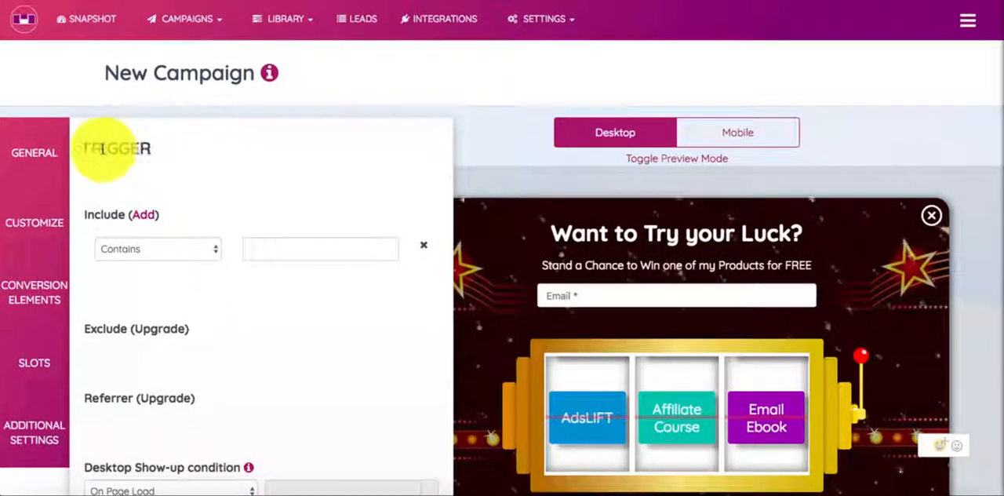
{"action": "left_click", "coordinate": [179, 249]}
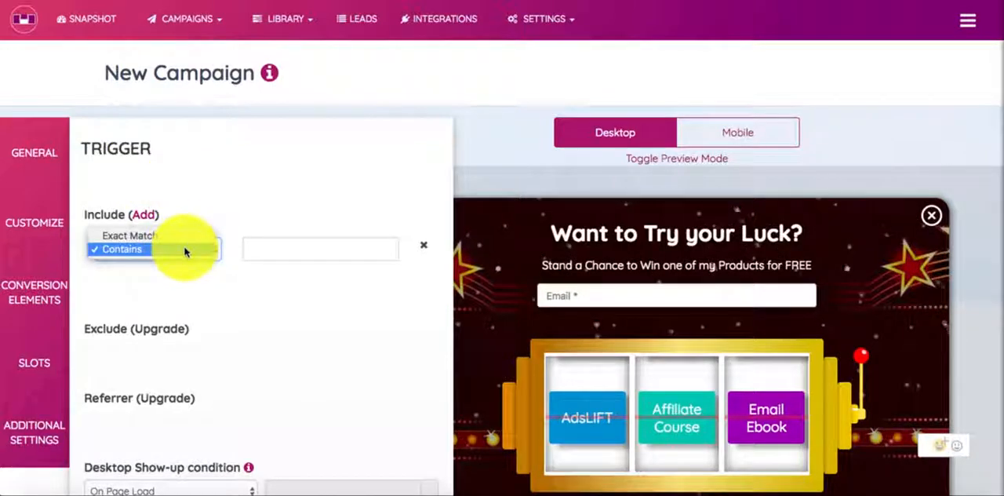
{"action": "left_click", "coordinate": [185, 249]}
{"action": "left_click", "coordinate": [138, 218]}
{"action": "left_click", "coordinate": [135, 222]}
{"action": "left_click", "coordinate": [135, 222]}
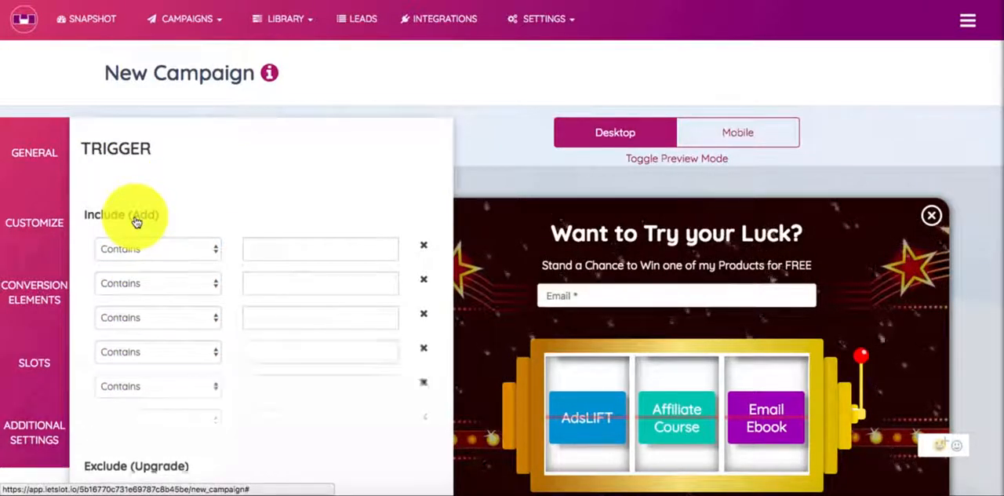
Step: Remove the extra include rules and make the remaining rule match pages that contain the website's domain
{"action": "left_click", "coordinate": [136, 221]}
{"action": "left_click", "coordinate": [423, 249]}
{"action": "left_click", "coordinate": [423, 248]}
{"action": "left_click", "coordinate": [424, 249]}
{"action": "left_click", "coordinate": [424, 249]}
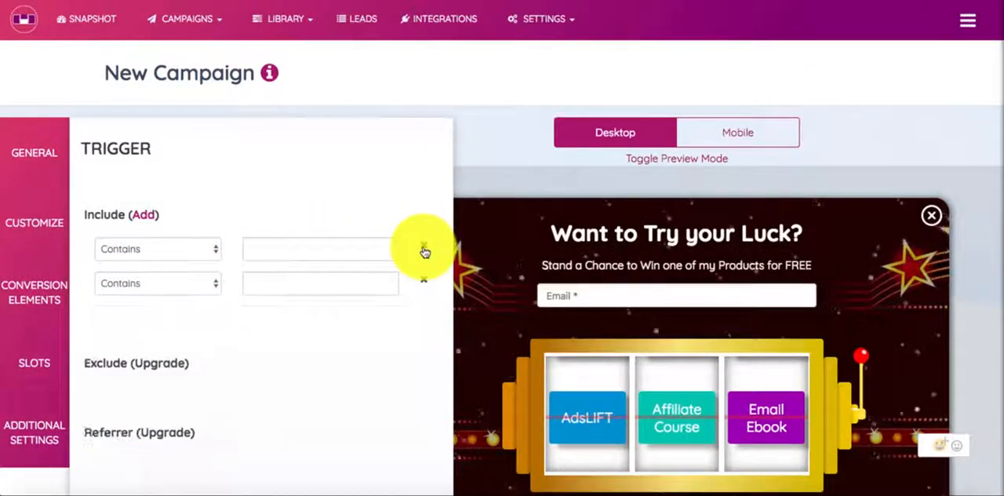
{"action": "left_click", "coordinate": [424, 249]}
{"action": "left_click", "coordinate": [289, 247]}
{"action": "type", "text": "gauravmadaan.com"}
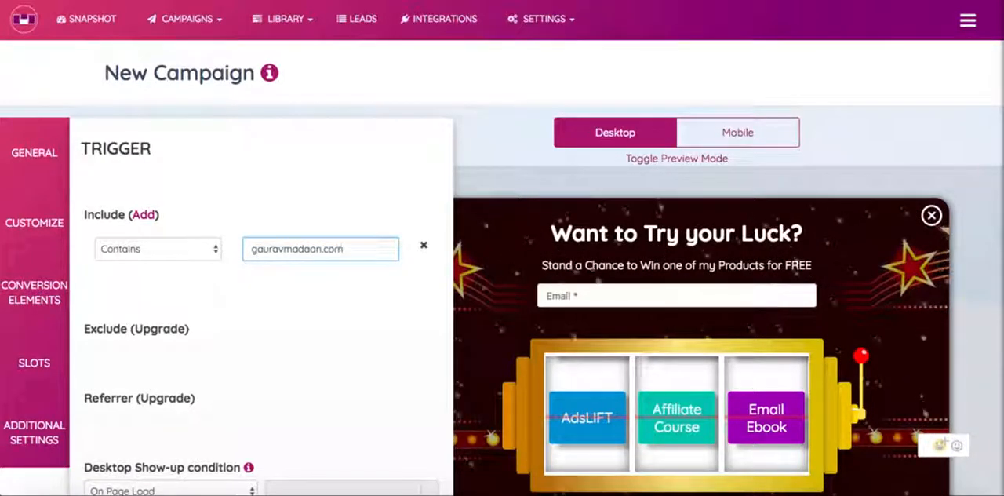
{"action": "left_click", "coordinate": [314, 175]}
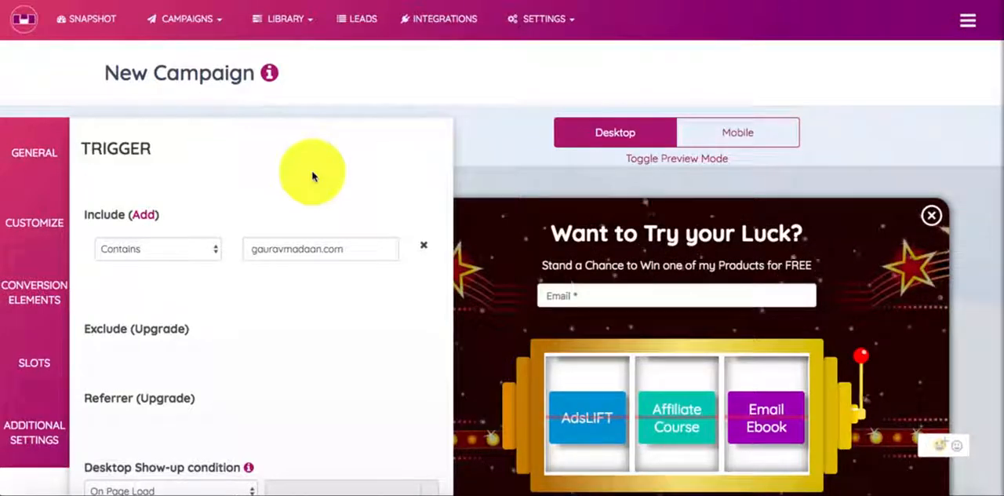
{"action": "left_click", "coordinate": [152, 257]}
{"action": "left_click", "coordinate": [150, 251]}
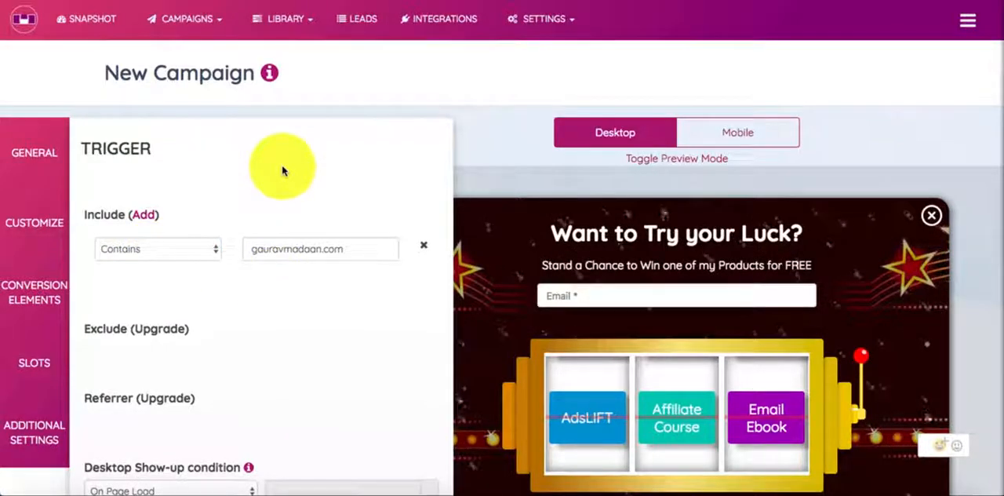
Step: Set the campaign's Desktop Show-up condition to On Leave Intent
{"action": "scroll", "coordinate": [282, 165], "scroll_direction": "down", "scroll_amount": 3}
{"action": "scroll", "coordinate": [283, 153], "scroll_direction": "down", "scroll_amount": 2}
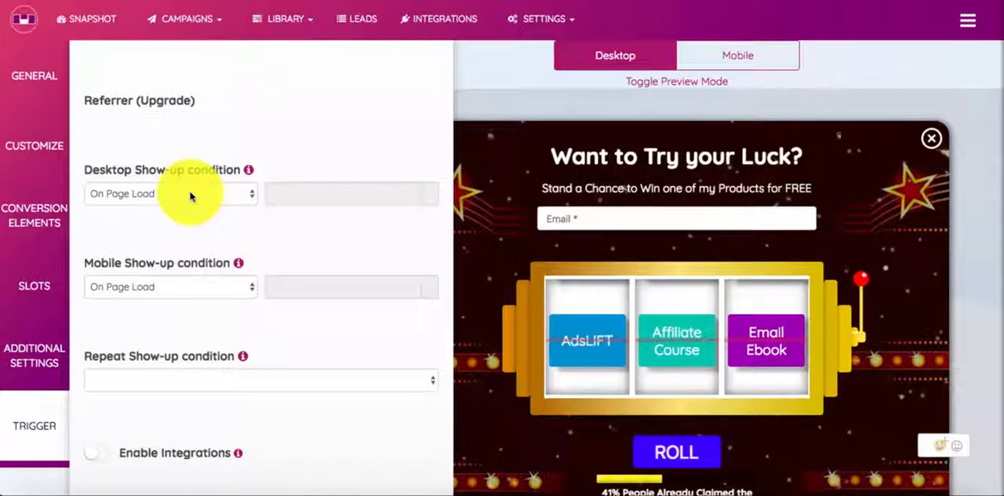
{"action": "left_click", "coordinate": [191, 195]}
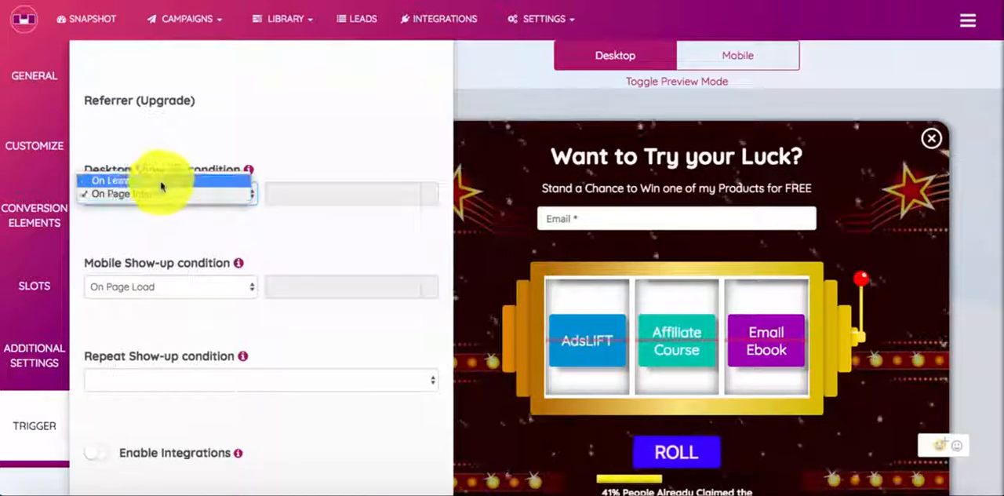
{"action": "left_click", "coordinate": [157, 180]}
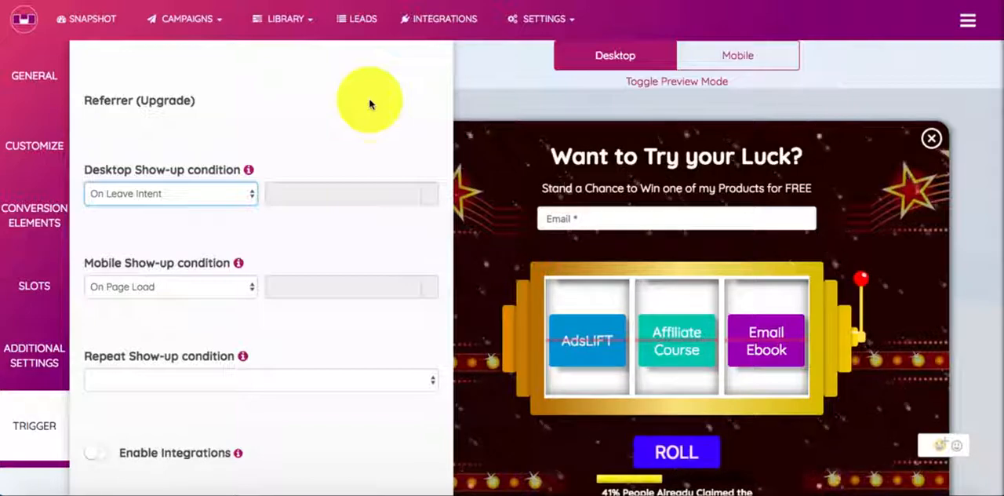
Step: Set the Mobile Show-up condition to Do not show on mobile, briefly trying On Page Load again
{"action": "left_click", "coordinate": [176, 287]}
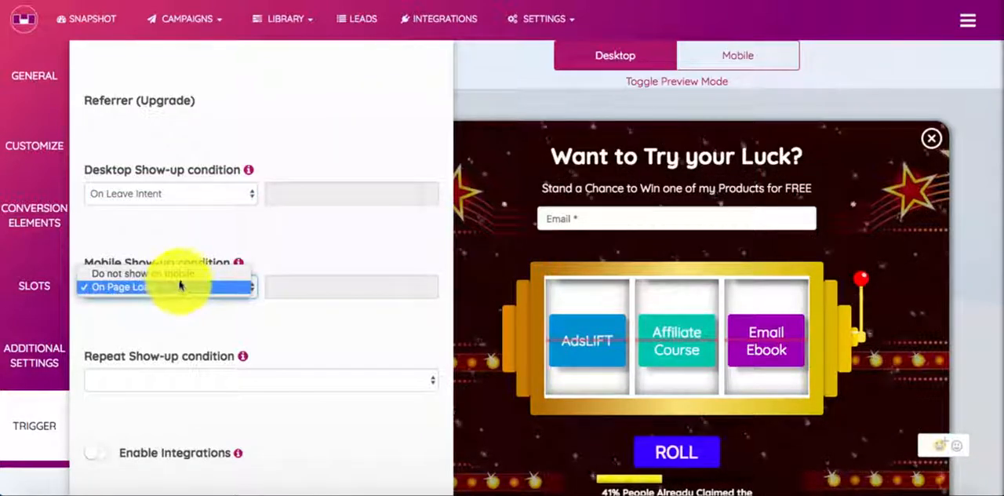
{"action": "left_click", "coordinate": [178, 274]}
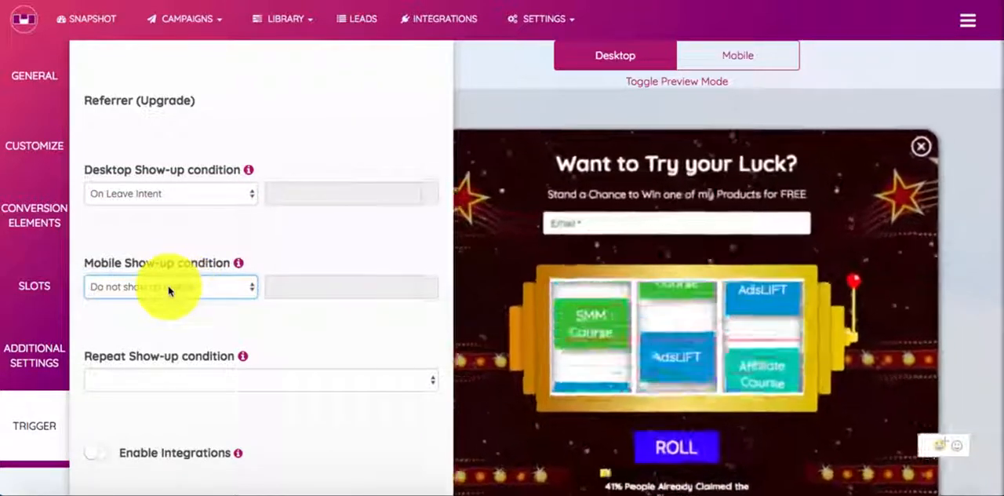
{"action": "left_click", "coordinate": [169, 289]}
{"action": "left_click", "coordinate": [170, 300]}
{"action": "left_click", "coordinate": [174, 297]}
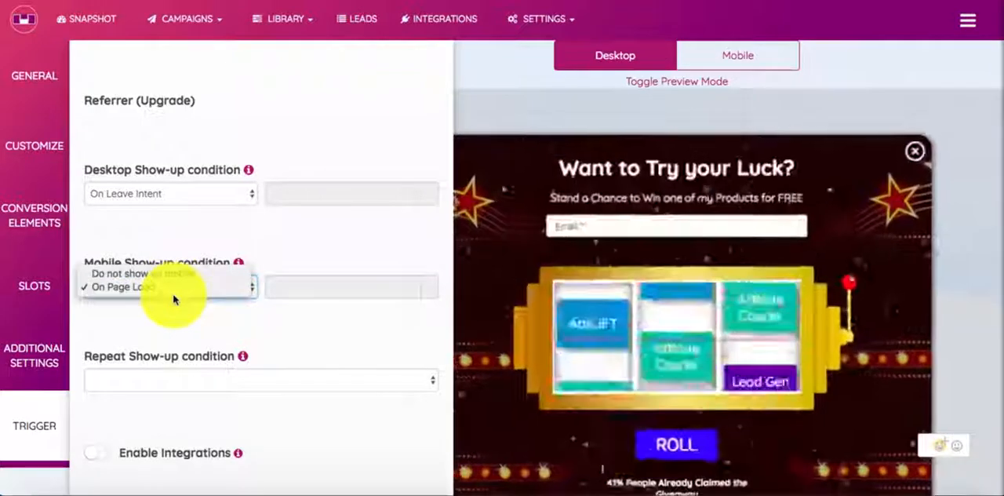
{"action": "left_click", "coordinate": [170, 274]}
{"action": "scroll", "coordinate": [188, 313], "scroll_direction": "down", "scroll_amount": 2}
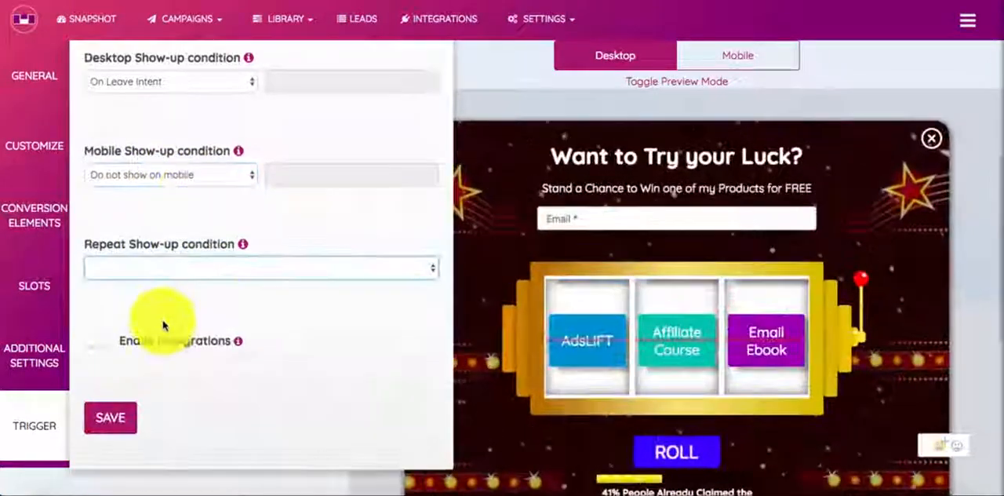
{"action": "left_click", "coordinate": [106, 346]}
{"action": "left_click", "coordinate": [101, 346]}
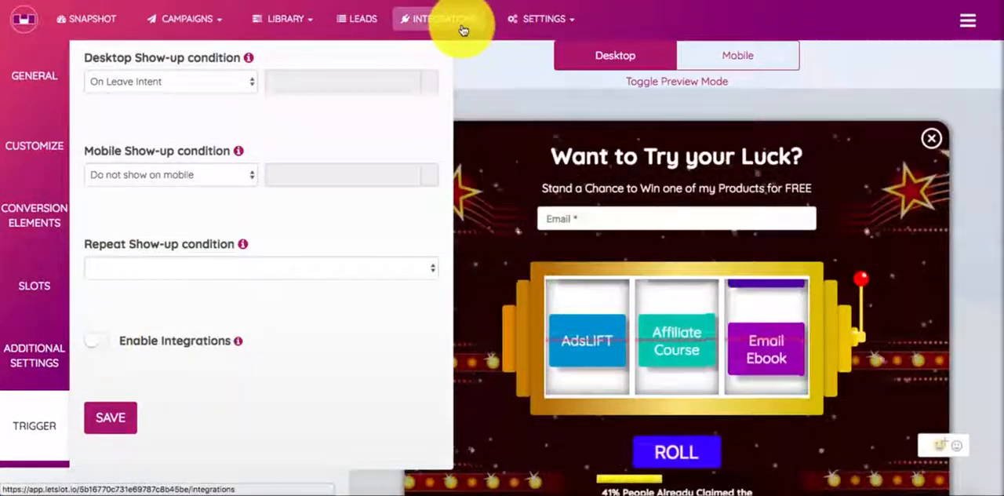
Step: Open the Integrations page separately and review the available email autoresponder, webinar, Shopify and other services
{"action": "right_click", "coordinate": [463, 29]}
{"action": "key", "text": "Escape"}
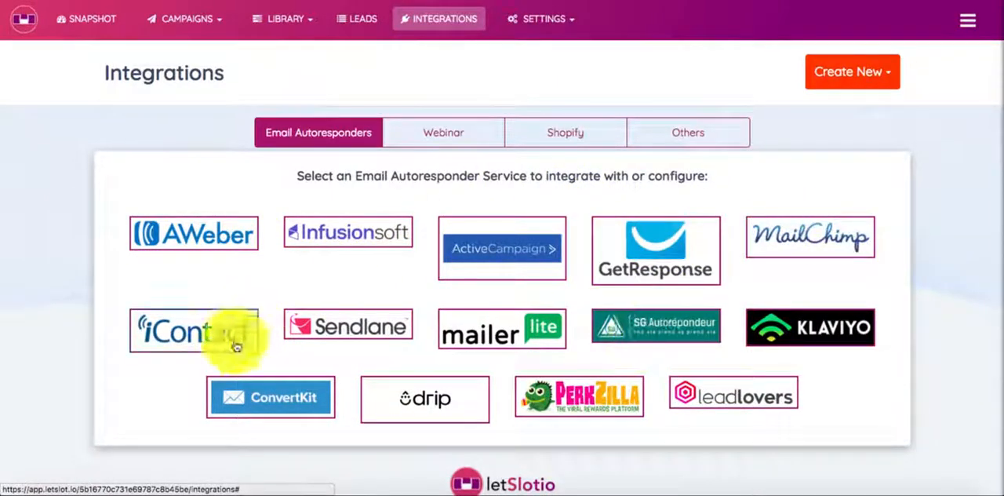
{"action": "left_click", "coordinate": [445, 130]}
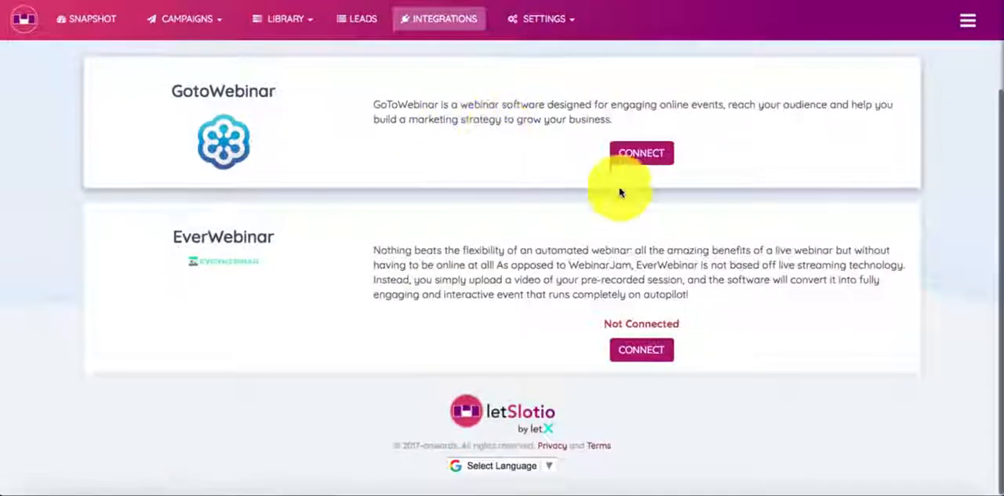
{"action": "scroll", "coordinate": [619, 192], "scroll_direction": "up", "scroll_amount": 3}
{"action": "left_click", "coordinate": [582, 134]}
{"action": "scroll", "coordinate": [609, 280], "scroll_direction": "down", "scroll_amount": 10}
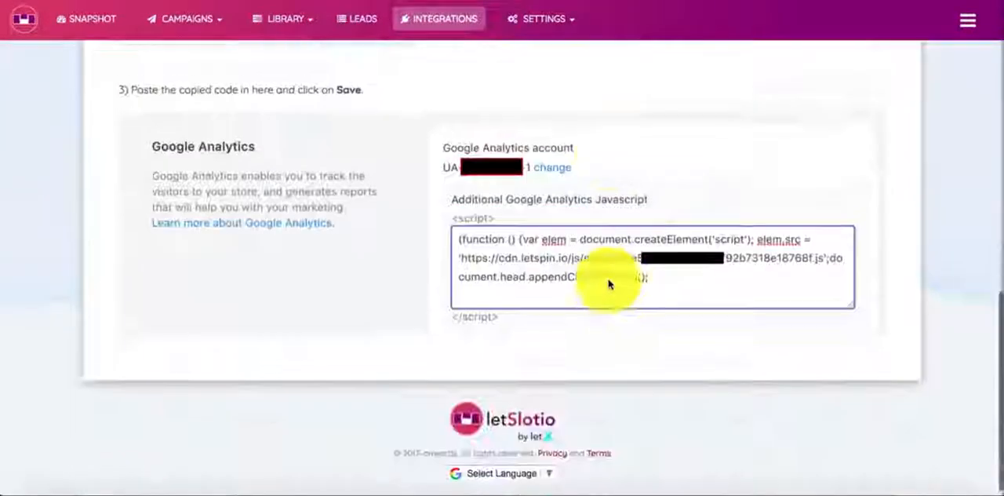
{"action": "scroll", "coordinate": [610, 280], "scroll_direction": "up", "scroll_amount": 10}
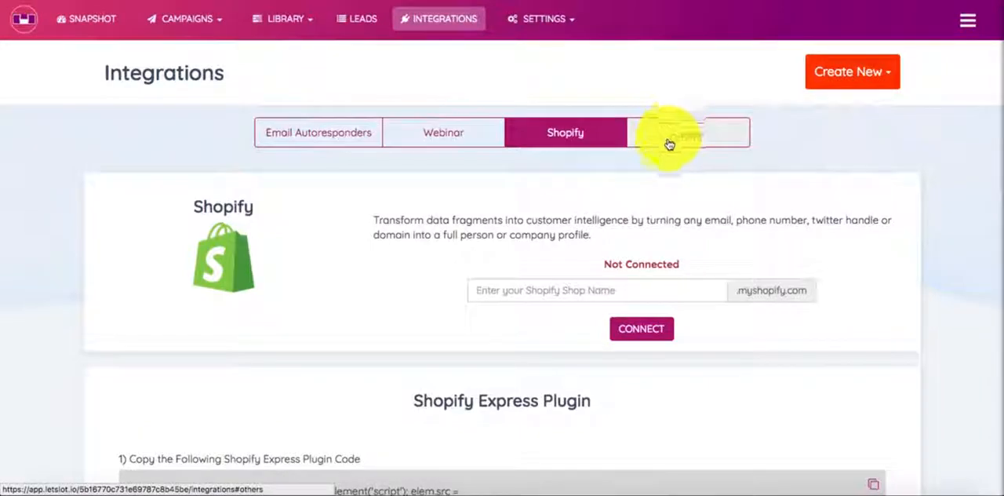
{"action": "left_click", "coordinate": [668, 144]}
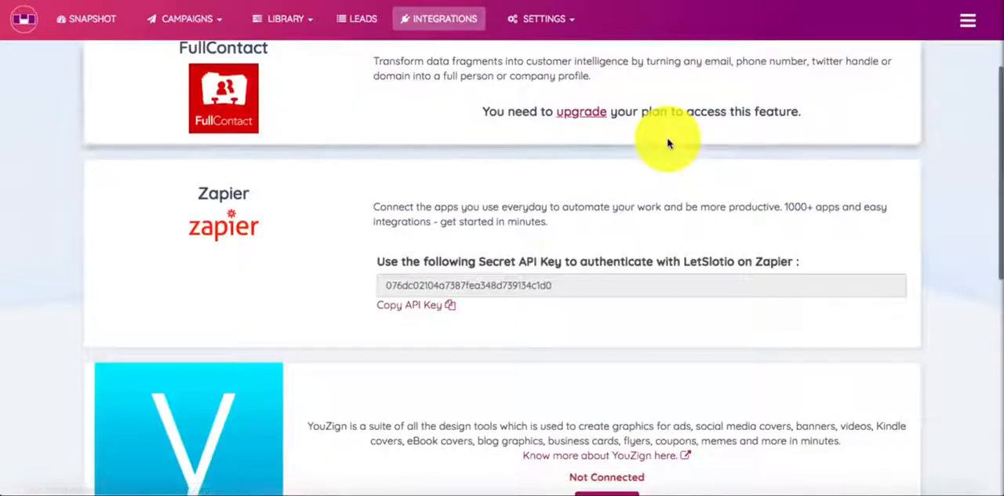
{"action": "scroll", "coordinate": [665, 141], "scroll_direction": "up", "scroll_amount": 3}
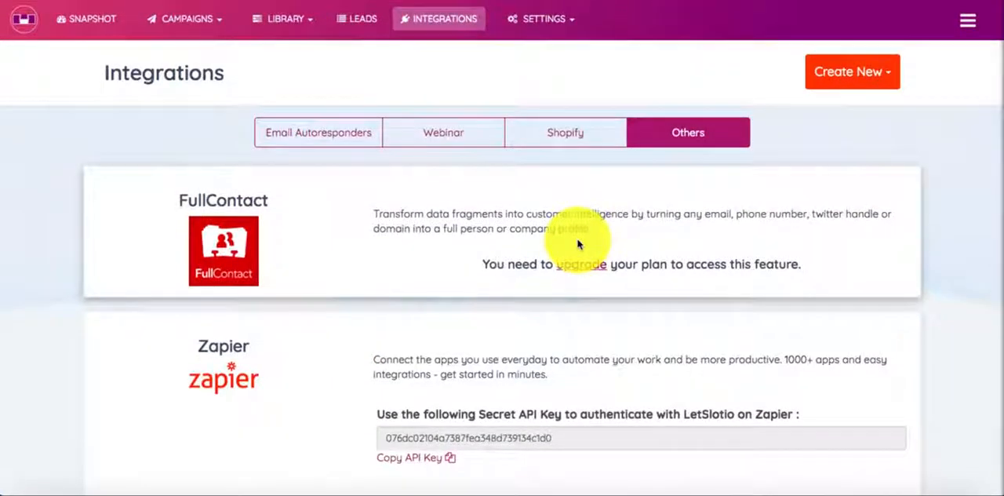
{"action": "scroll", "coordinate": [262, 359], "scroll_direction": "down", "scroll_amount": 5}
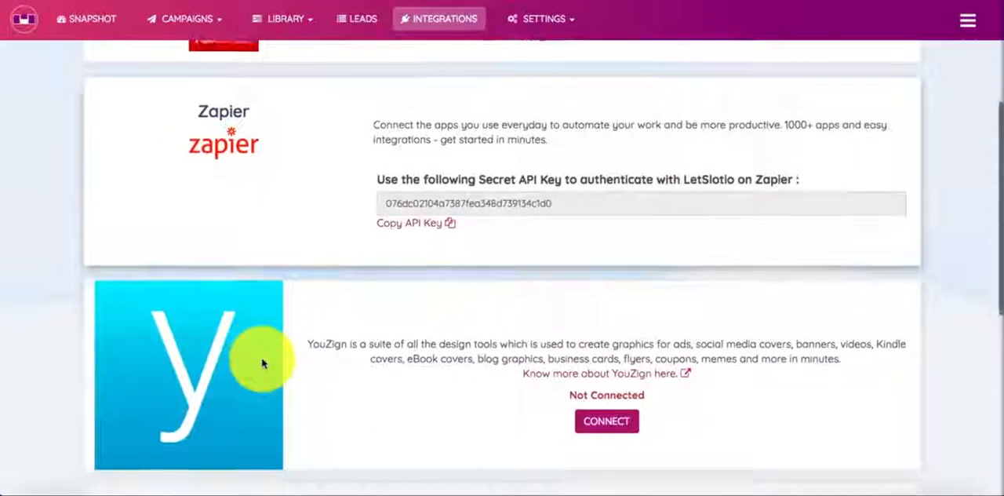
{"action": "scroll", "coordinate": [262, 362], "scroll_direction": "down", "scroll_amount": 4}
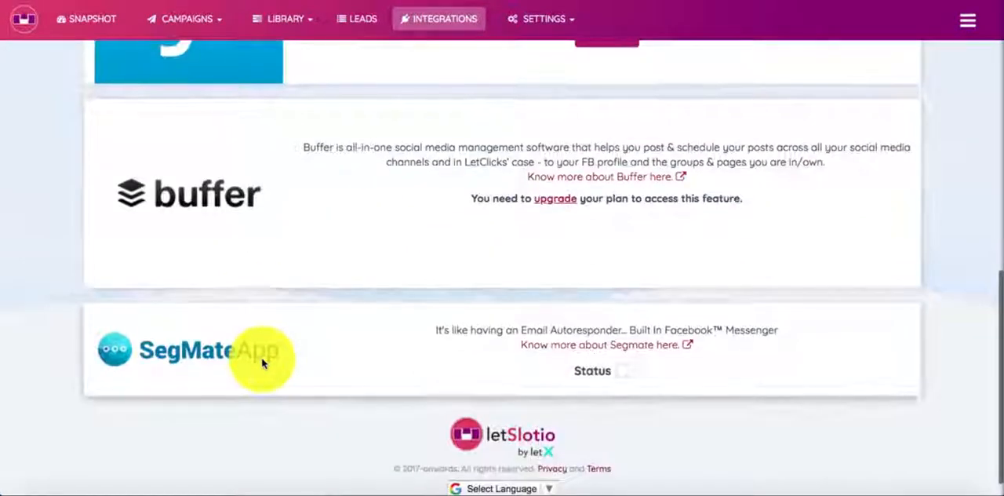
{"action": "scroll", "coordinate": [262, 358], "scroll_direction": "up", "scroll_amount": 10}
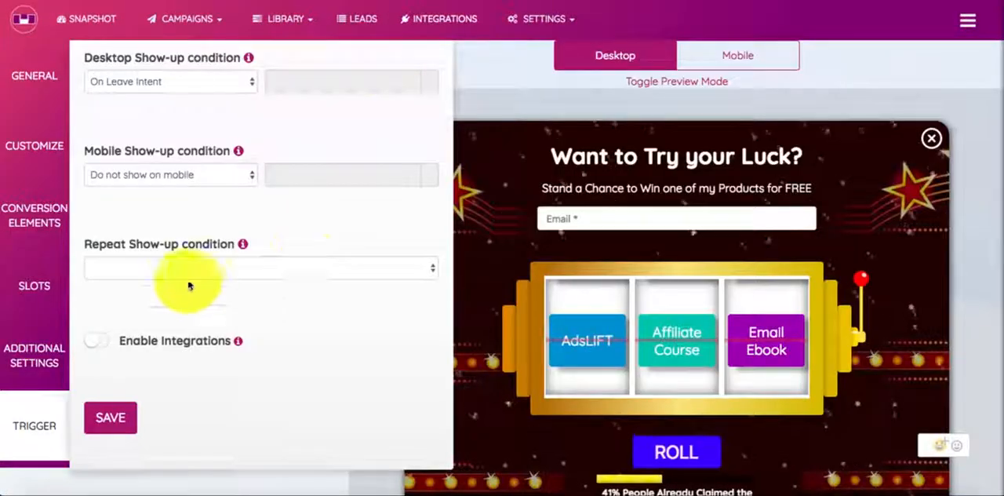
Step: Check what the Enable Integrations option offers in the trigger settings and leave it switched off
{"action": "left_click", "coordinate": [100, 342]}
{"action": "left_click", "coordinate": [101, 342]}
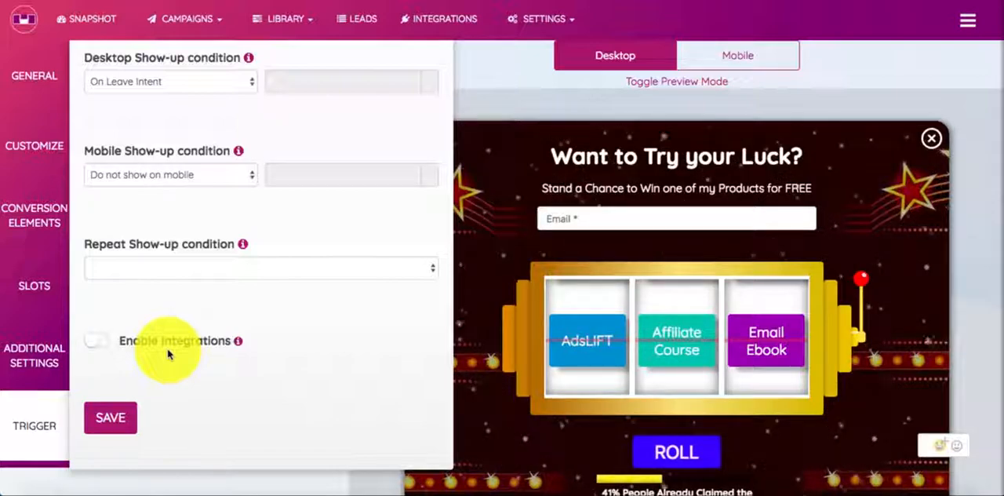
{"action": "left_click", "coordinate": [99, 344]}
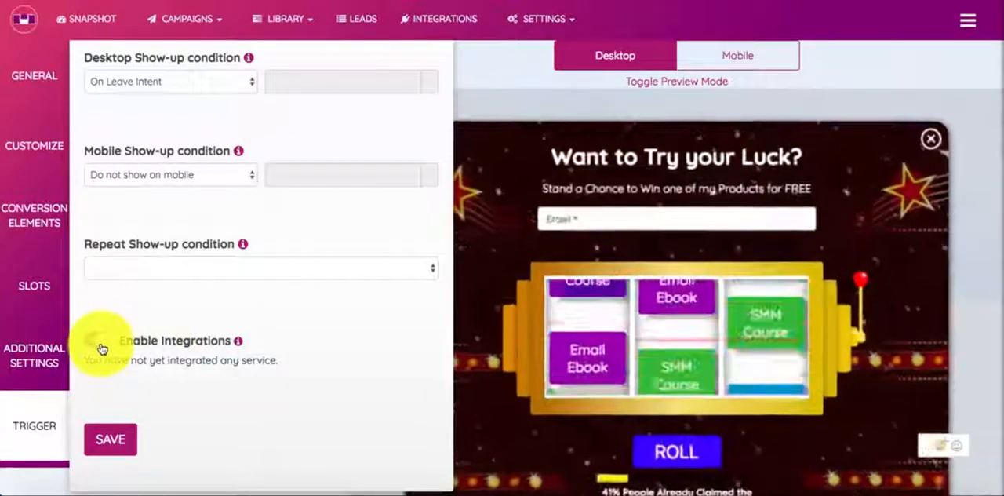
{"action": "left_click", "coordinate": [99, 345]}
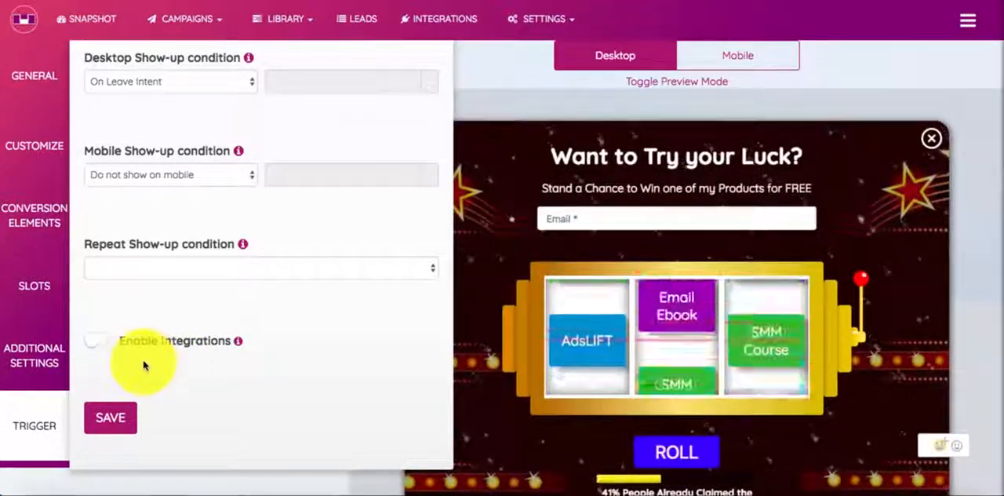
Step: Review the show-up conditions once more and save the campaign's trigger settings
{"action": "scroll", "coordinate": [284, 343], "scroll_direction": "up", "scroll_amount": 2}
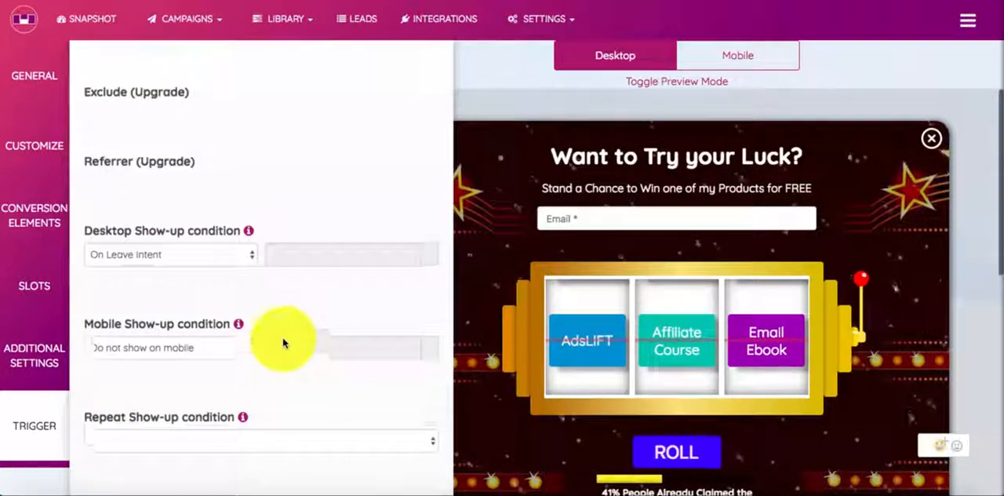
{"action": "scroll", "coordinate": [283, 343], "scroll_direction": "down", "scroll_amount": 2}
{"action": "left_click", "coordinate": [122, 434]}
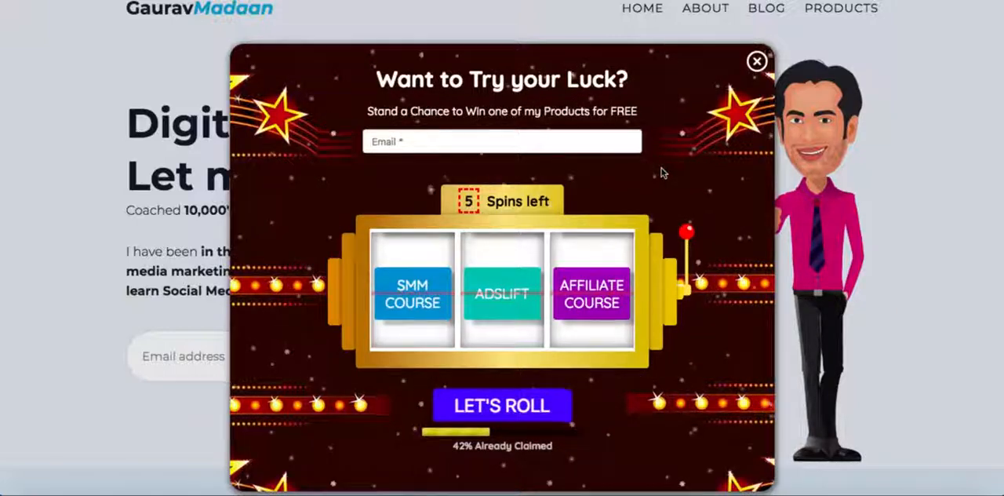
Step: Test the slot-machine popup on the live website by entering an email address, rolling, and examining the prize screen
{"action": "left_click", "coordinate": [540, 137]}
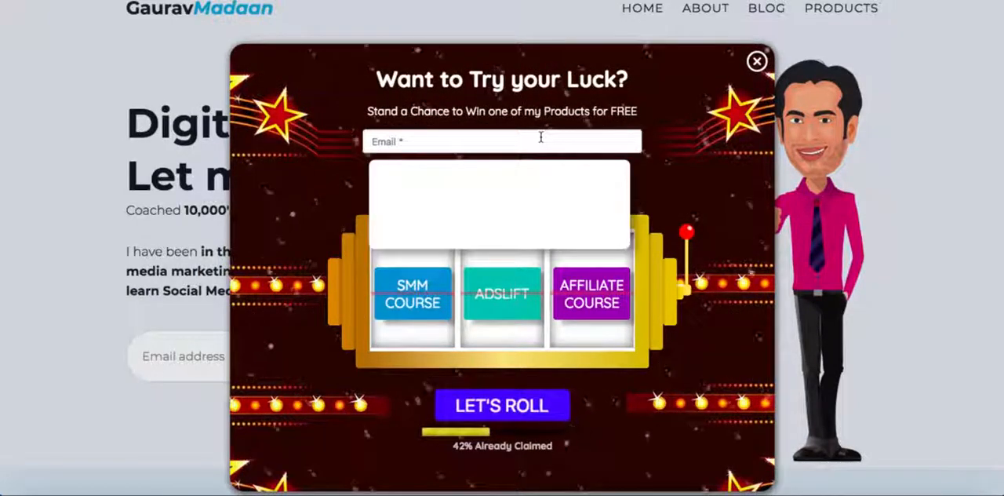
{"action": "type", "text": "gau"}
{"action": "key", "text": "Down"}
{"action": "key", "text": "Return"}
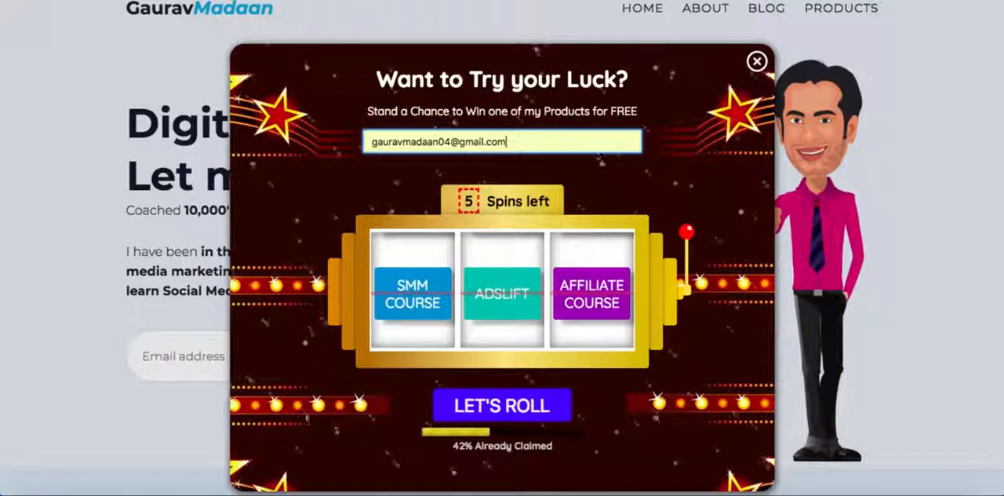
{"action": "left_click", "coordinate": [664, 163]}
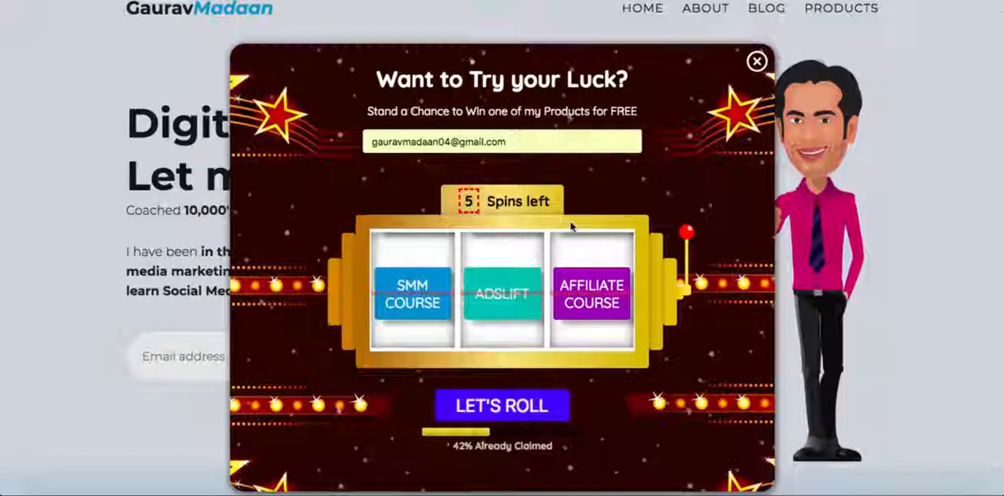
{"action": "scroll", "coordinate": [571, 227], "scroll_direction": "down", "scroll_amount": 1}
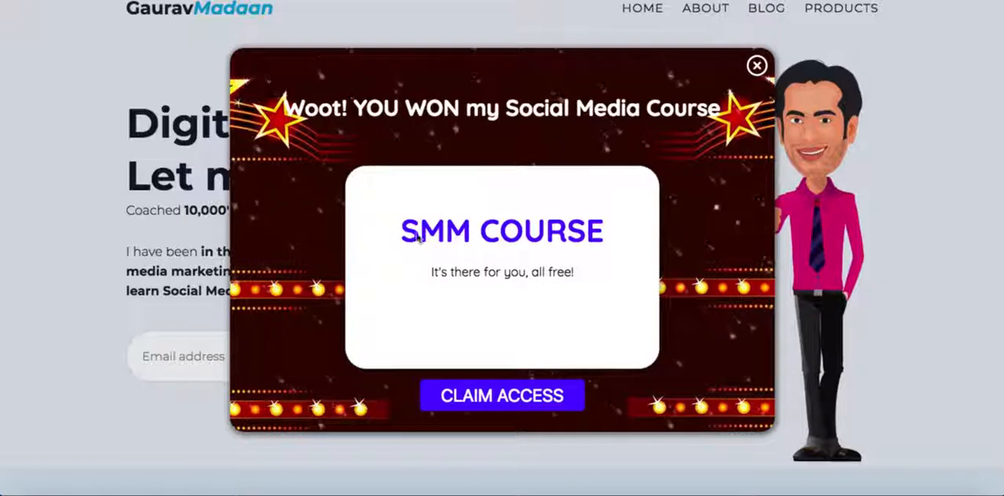
{"action": "left_click_drag", "start_coordinate": [616, 237], "coordinate": [547, 233]}
{"action": "left_click", "coordinate": [541, 236]}
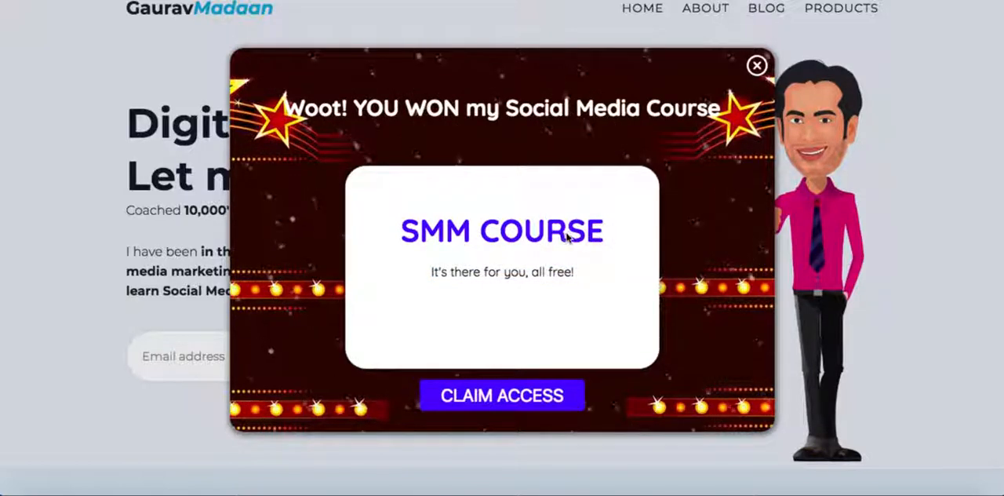